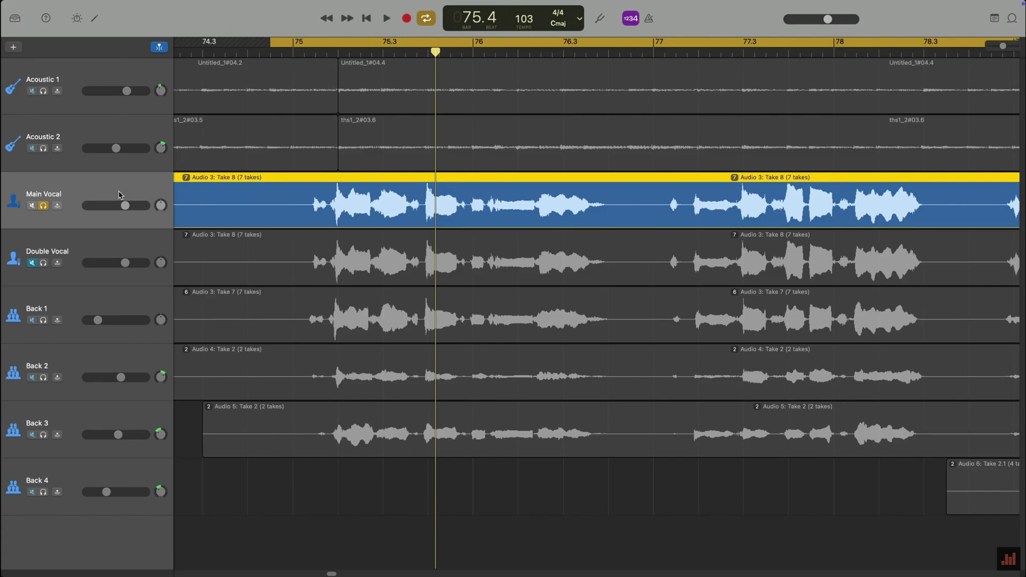
- Open the Main Vocal region in the editor and audition its Pitch Correction amounts, leaving it at 50
{"action": "left_click", "coordinate": [96, 22]}
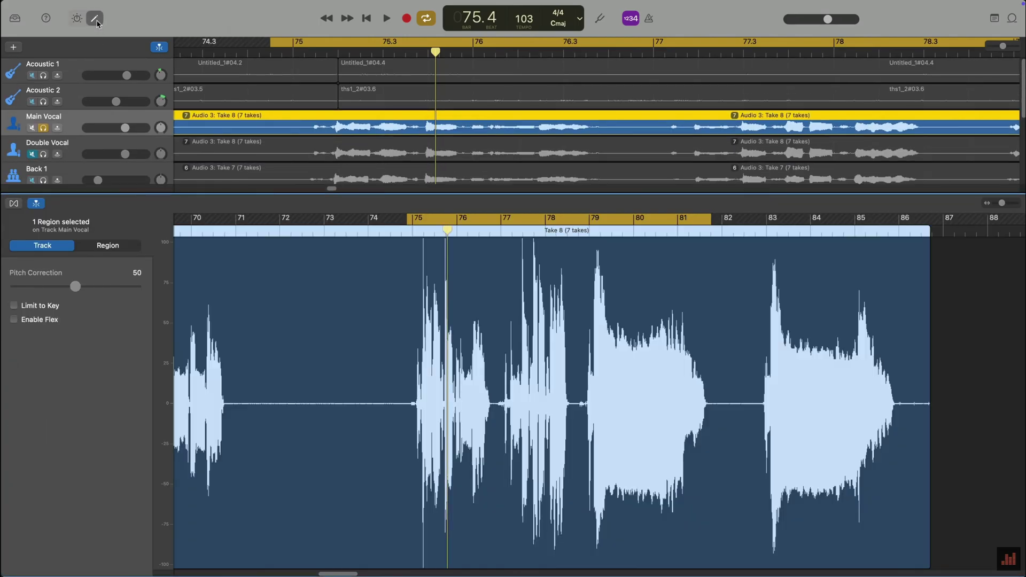
{"action": "left_click", "coordinate": [104, 247]}
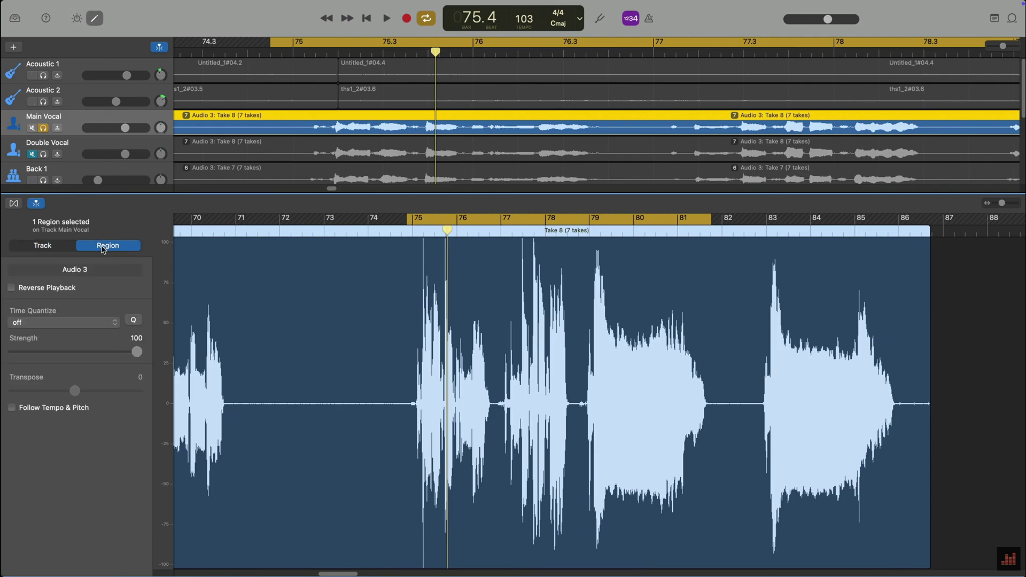
{"action": "left_click", "coordinate": [59, 248]}
{"action": "left_click", "coordinate": [101, 249]}
{"action": "left_click", "coordinate": [48, 246]}
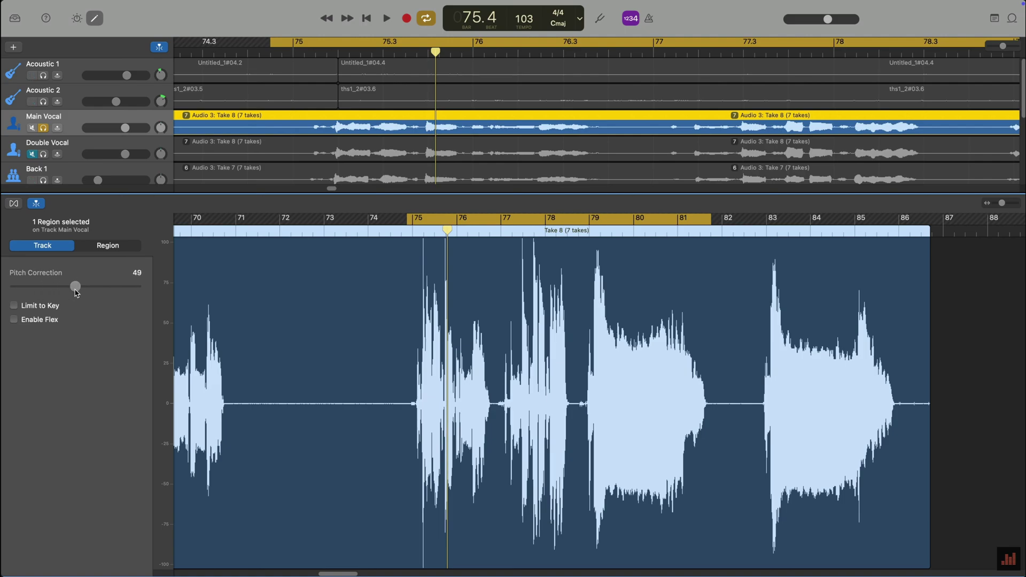
{"action": "key", "text": "space"}
{"action": "left_click_drag", "start_coordinate": [76, 287], "coordinate": [102, 287]}
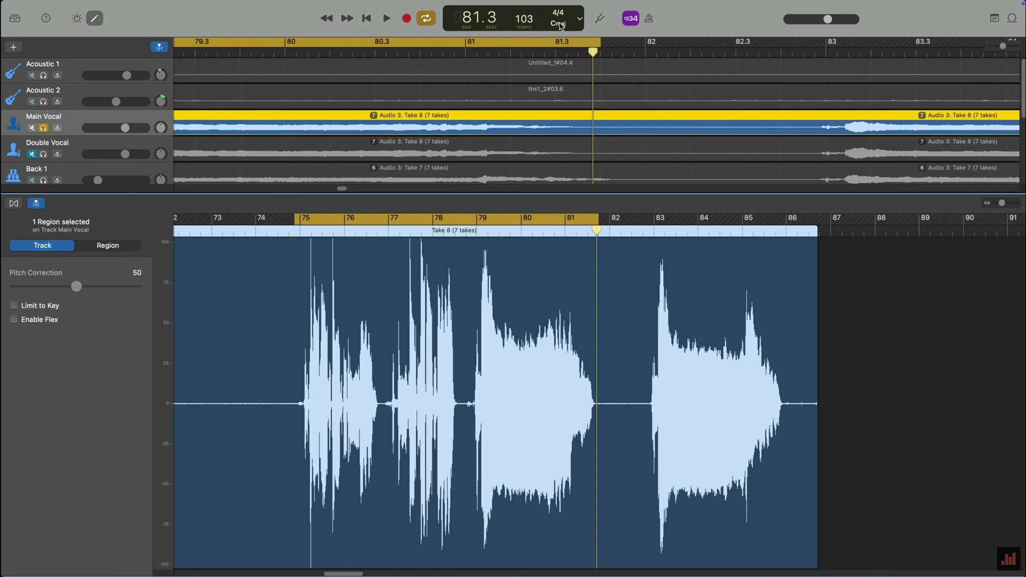
- Change the project key from C major to F♯ major using the LCD key list
{"action": "left_click", "coordinate": [559, 24]}
{"action": "scroll", "coordinate": [564, 59], "scroll_direction": "up", "scroll_amount": 5}
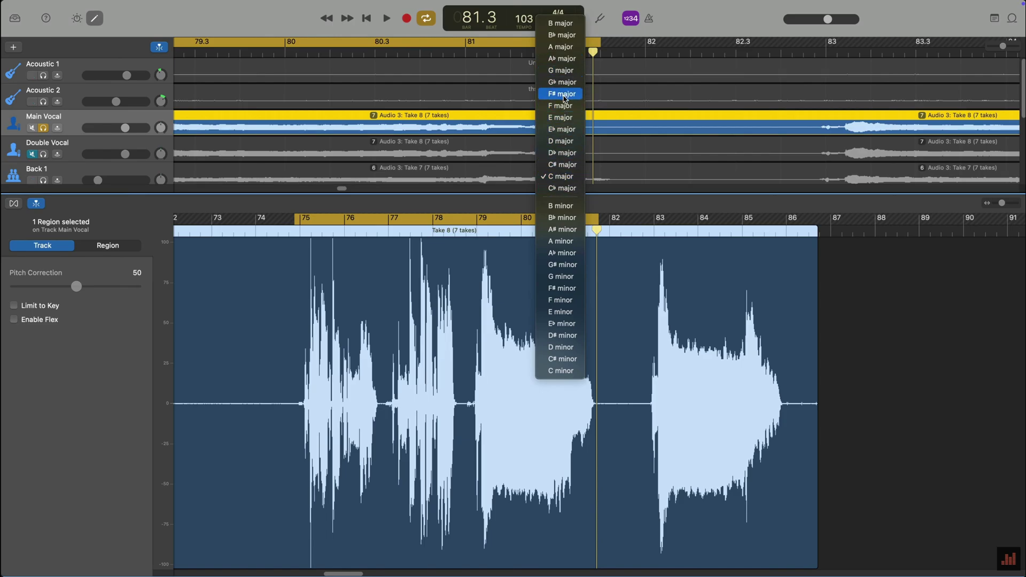
{"action": "scroll", "coordinate": [559, 71], "scroll_direction": "down", "scroll_amount": 4}
{"action": "scroll", "coordinate": [560, 71], "scroll_direction": "up", "scroll_amount": 4}
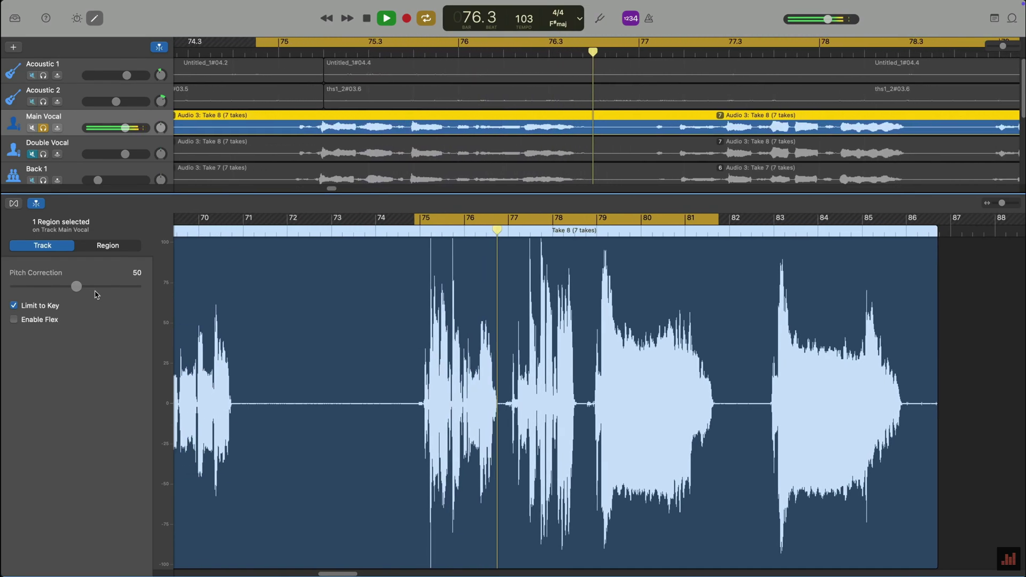
- Raise the Main Vocal pitch correction to 100 and stop playback
{"action": "left_click_drag", "start_coordinate": [77, 286], "coordinate": [138, 286]}
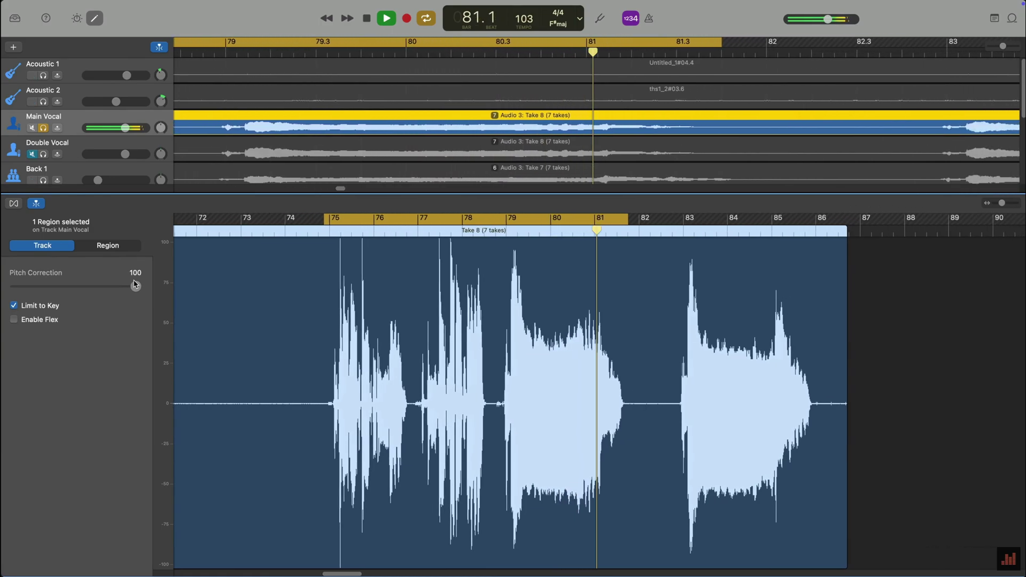
{"action": "key", "text": "space"}
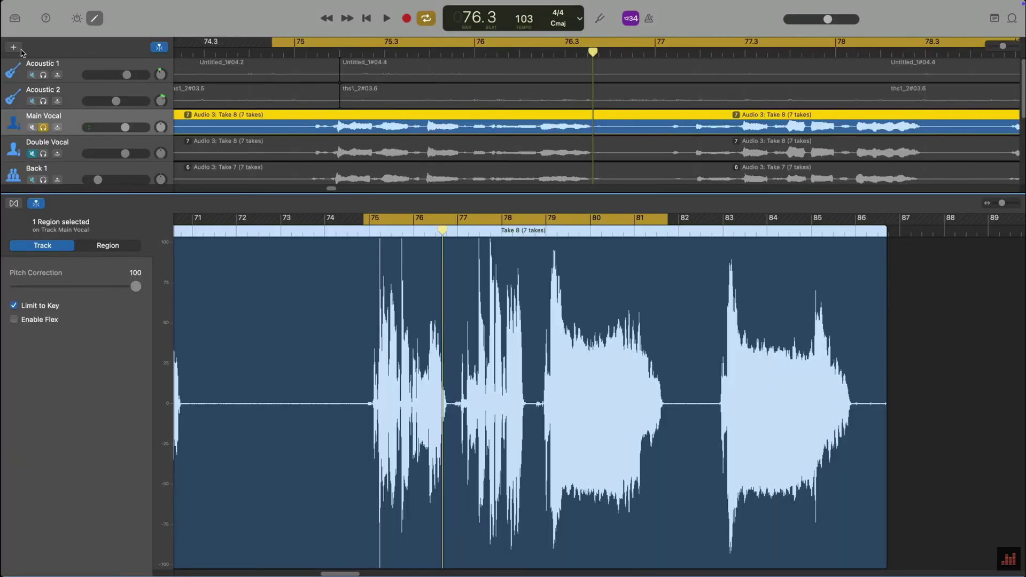
- Add a soloed Classic Electric Piano software instrument track and show the Musical Typing keyboard
{"action": "left_click", "coordinate": [14, 49]}
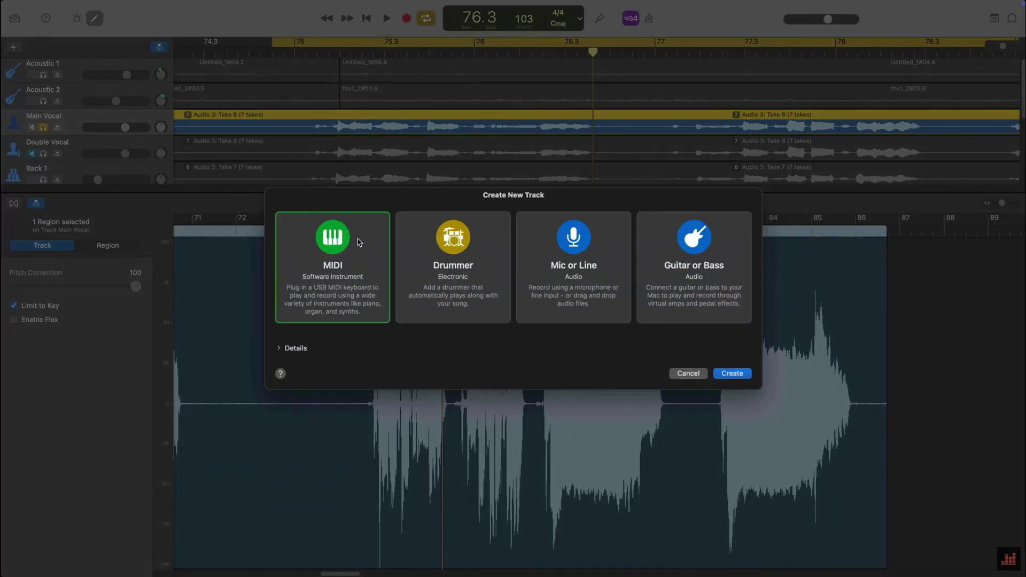
{"action": "double_click", "coordinate": [360, 242]}
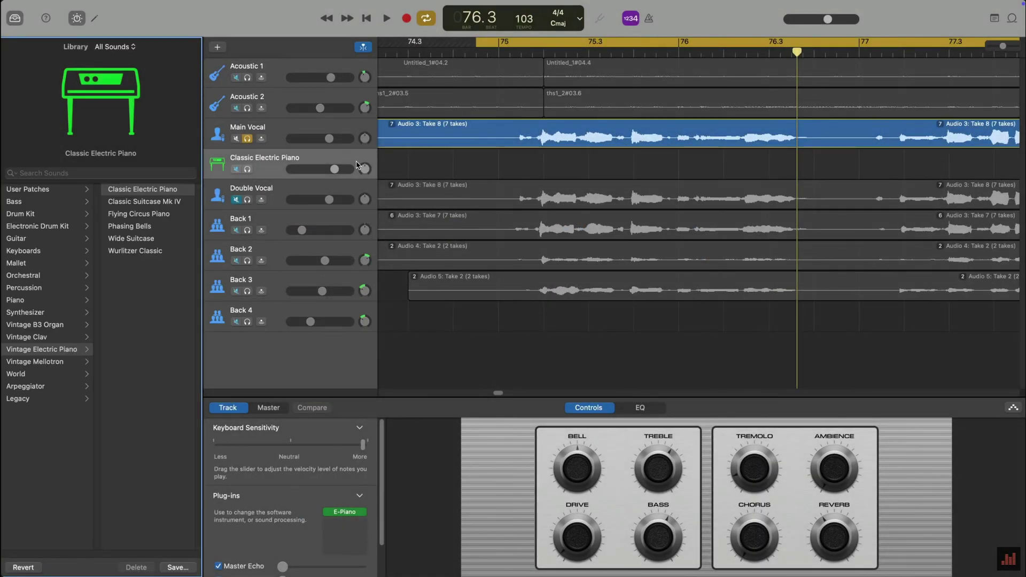
{"action": "left_click", "coordinate": [247, 169]}
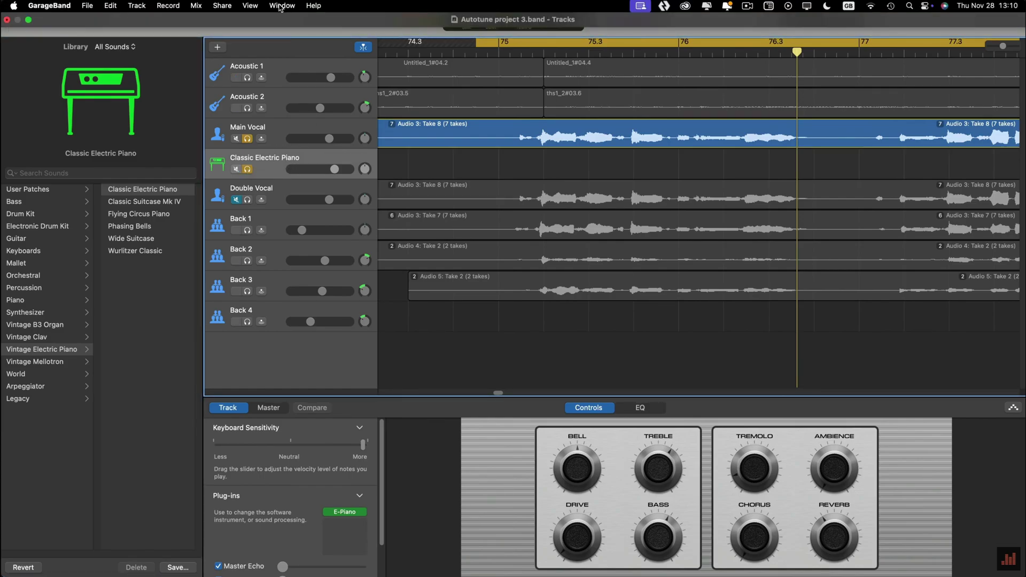
{"action": "left_click", "coordinate": [282, 5]}
{"action": "left_click", "coordinate": [302, 63]}
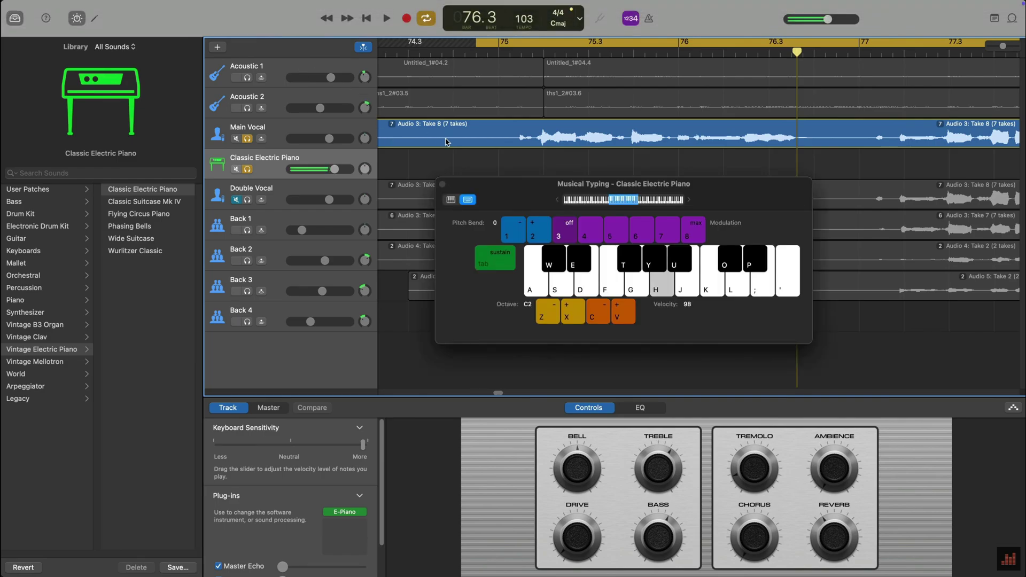
- Play the project and play notes and chords on the electric piano along with the vocal
{"action": "key", "text": "space"}
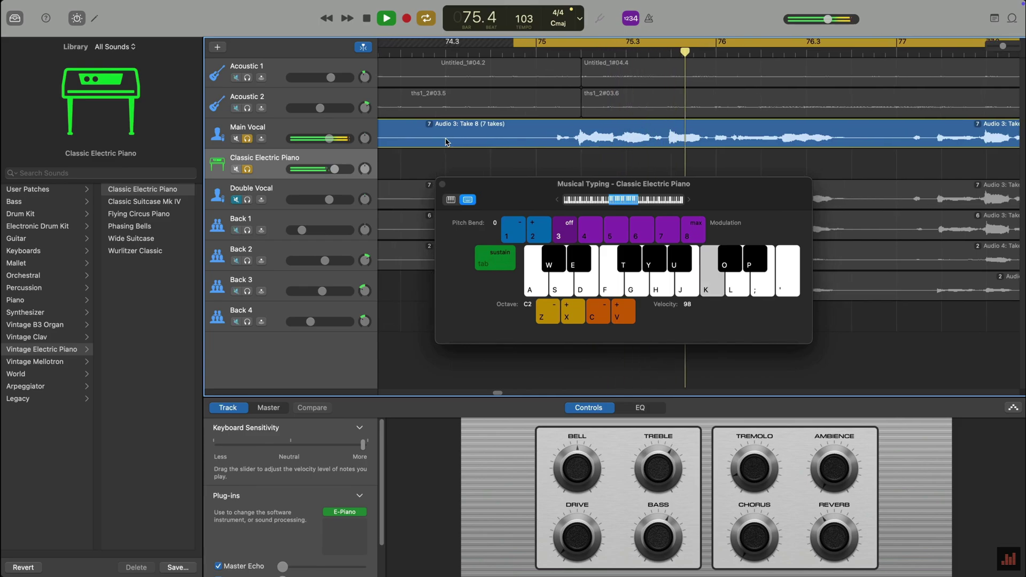
{"action": "key", "text": "k"}
{"action": "key", "text": "l"}
{"action": "key", "text": "l"}
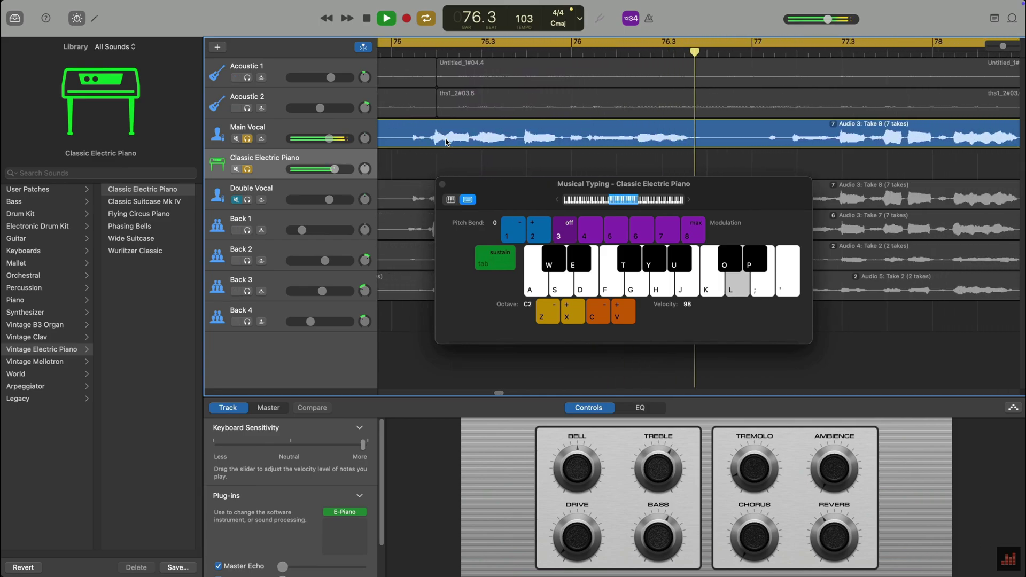
{"action": "key", "text": "k"}
{"action": "key", "text": "k"}
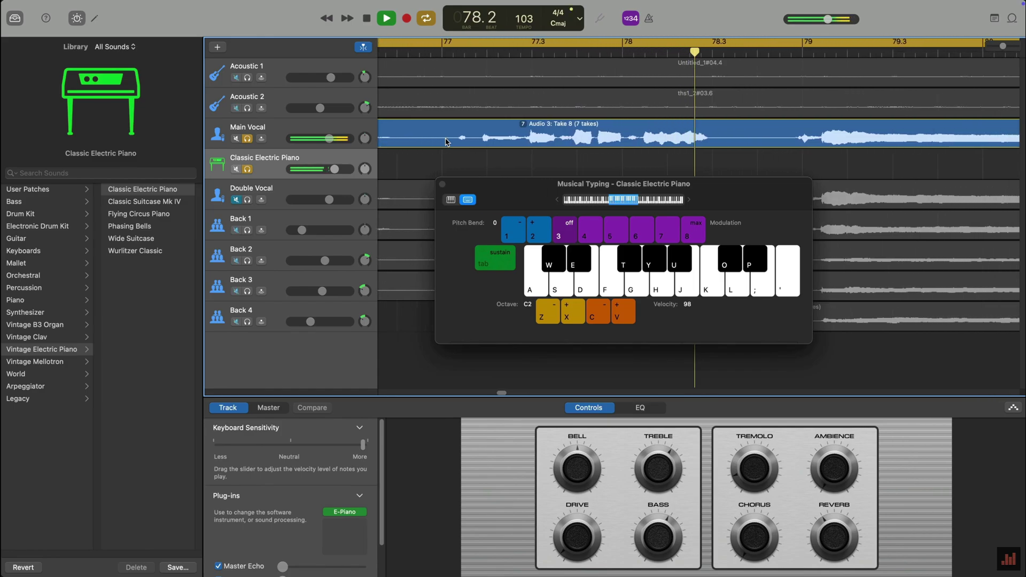
{"action": "key", "text": "l"}
{"action": "key", "text": "k"}
{"action": "key", "text": "semicolon"}
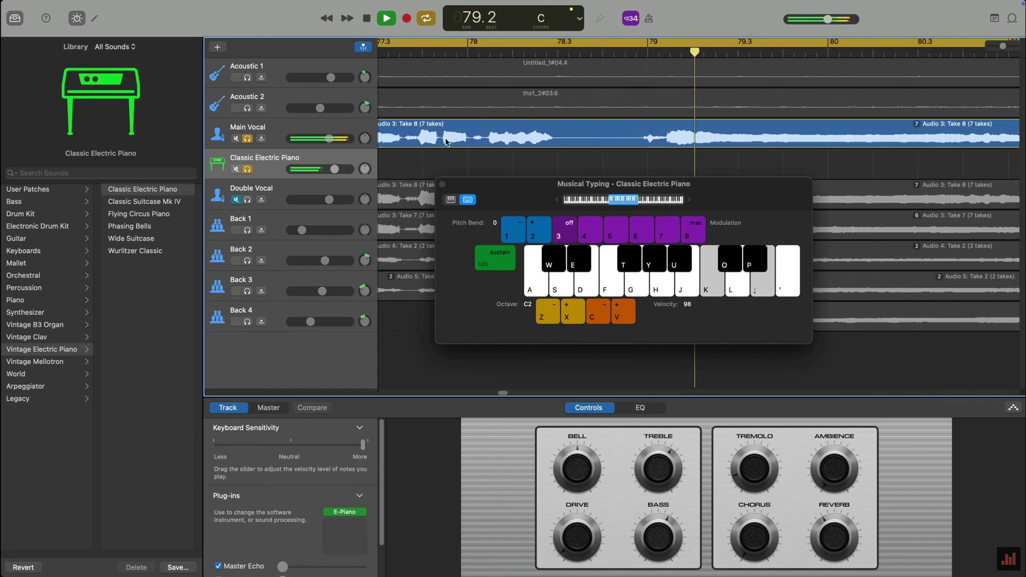
{"action": "key", "text": "l"}
{"action": "key", "text": "apostrophe"}
{"action": "key", "text": "k"}
{"action": "key", "text": "semicolon"}
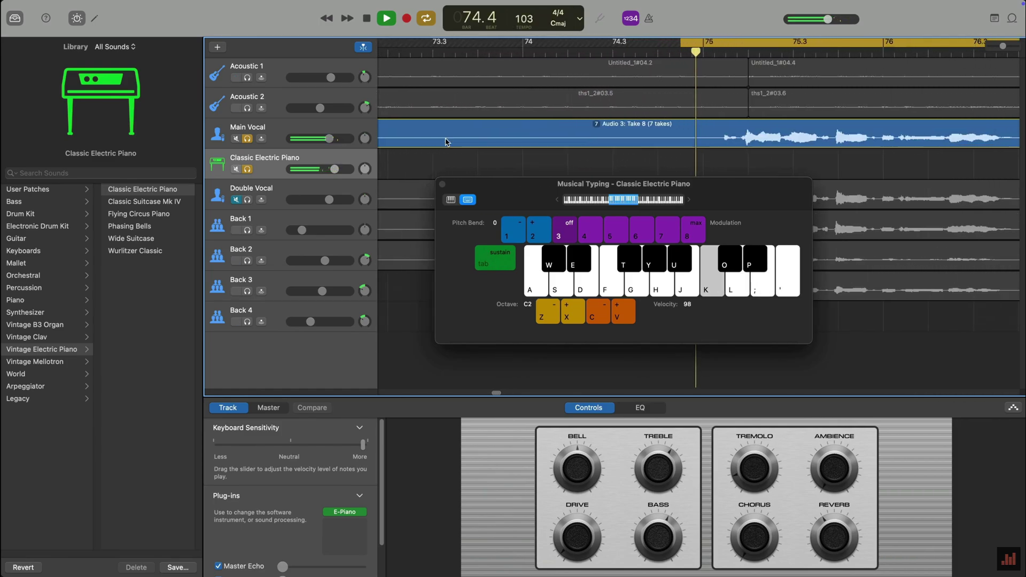
{"action": "key", "text": "s"}
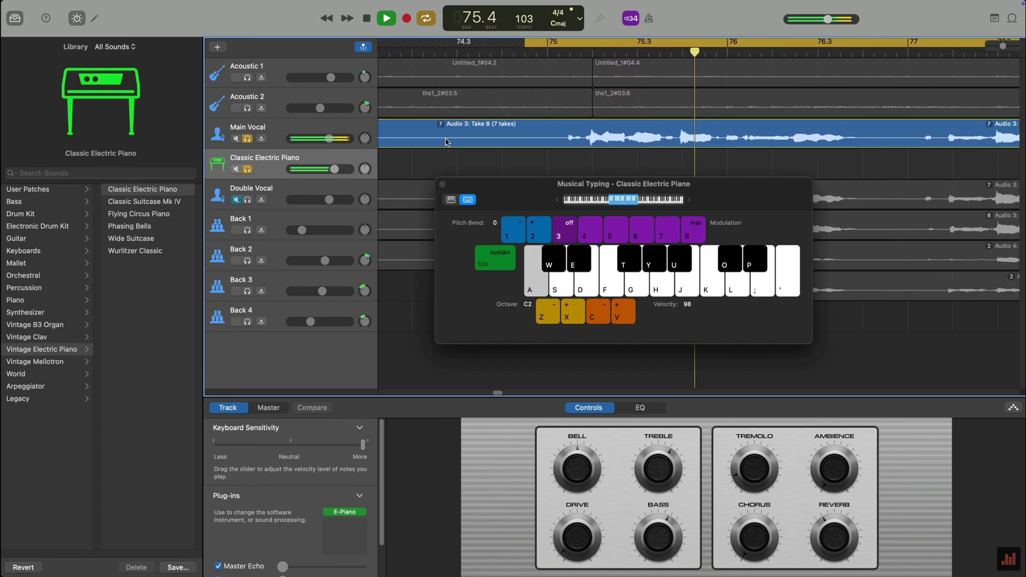
- Browse the project key list and close it with C major still selected
{"action": "left_click", "coordinate": [561, 22]}
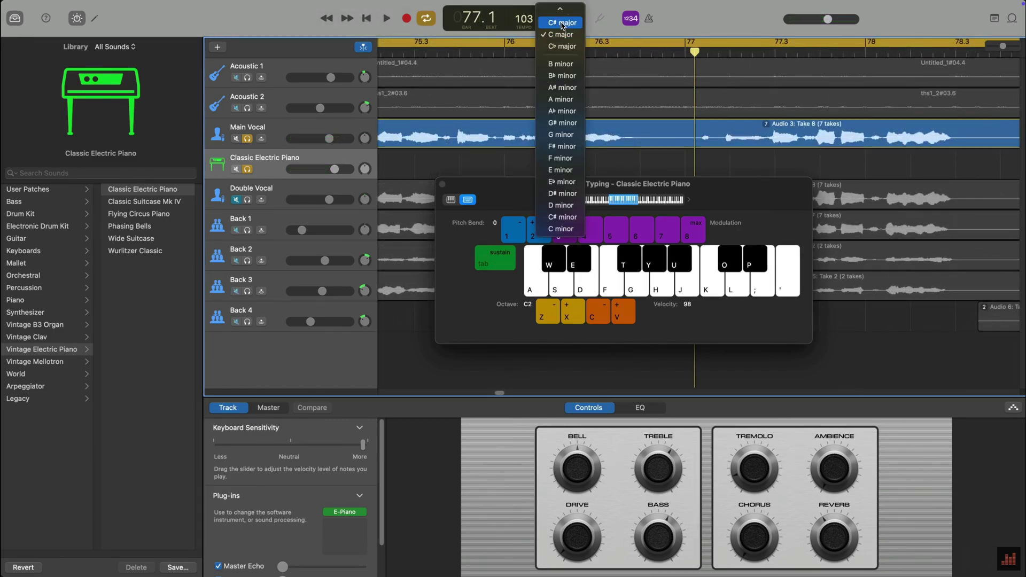
{"action": "scroll", "coordinate": [564, 59], "scroll_direction": "up", "scroll_amount": 5}
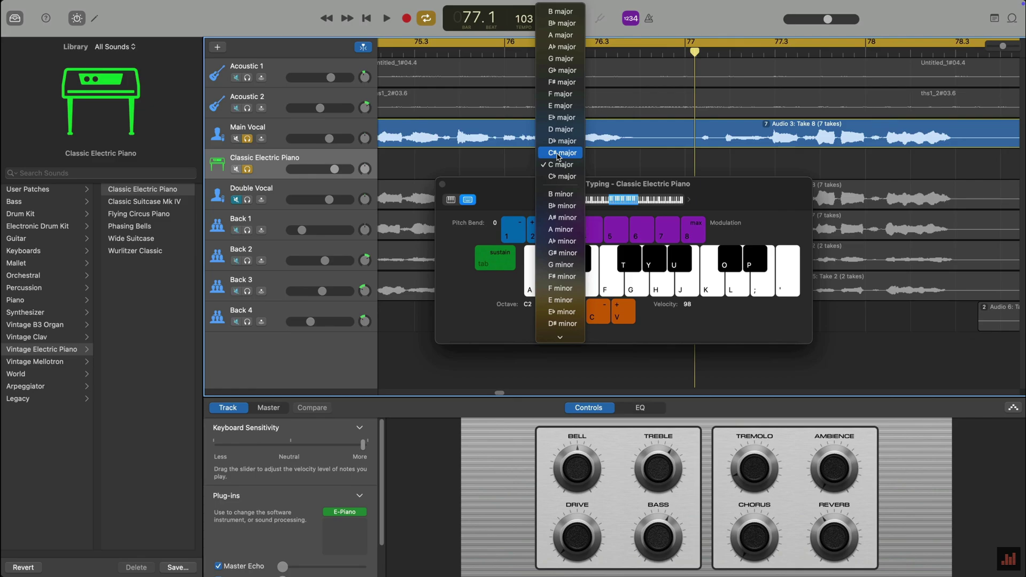
{"action": "left_click", "coordinate": [561, 165]}
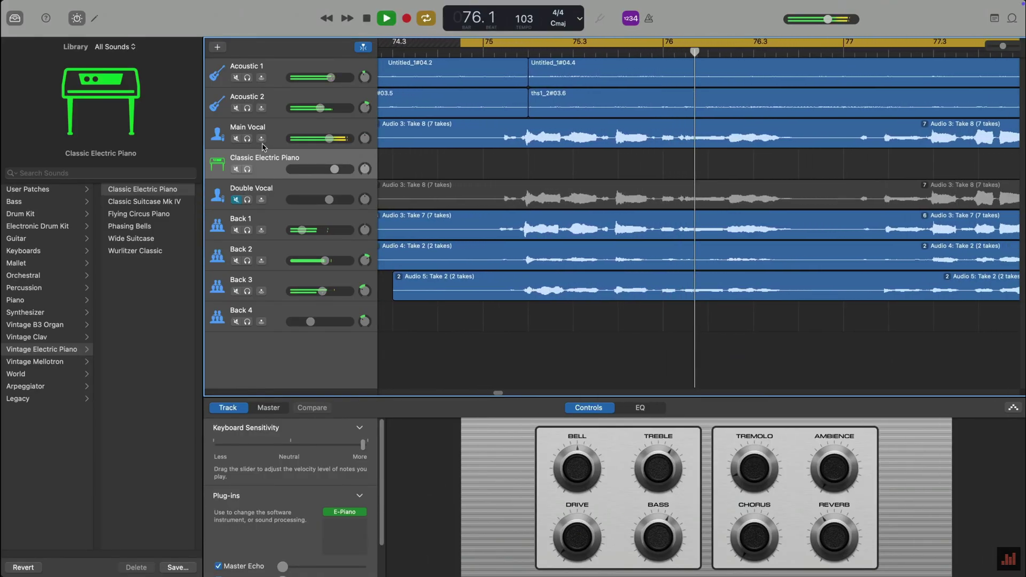
- Select the Main Vocal track and show its audio in the editor
{"action": "left_click", "coordinate": [262, 147]}
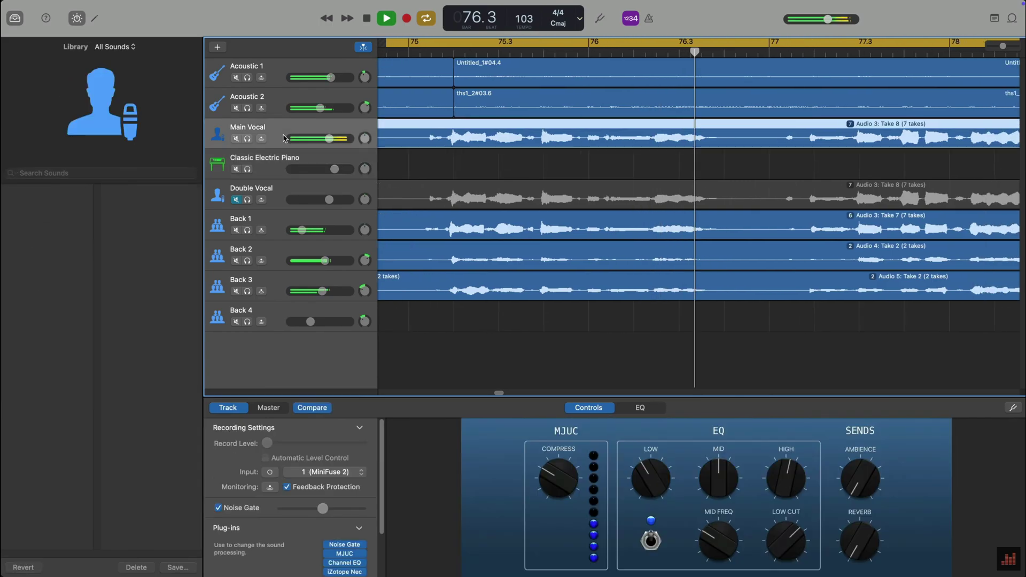
{"action": "left_click", "coordinate": [95, 19]}
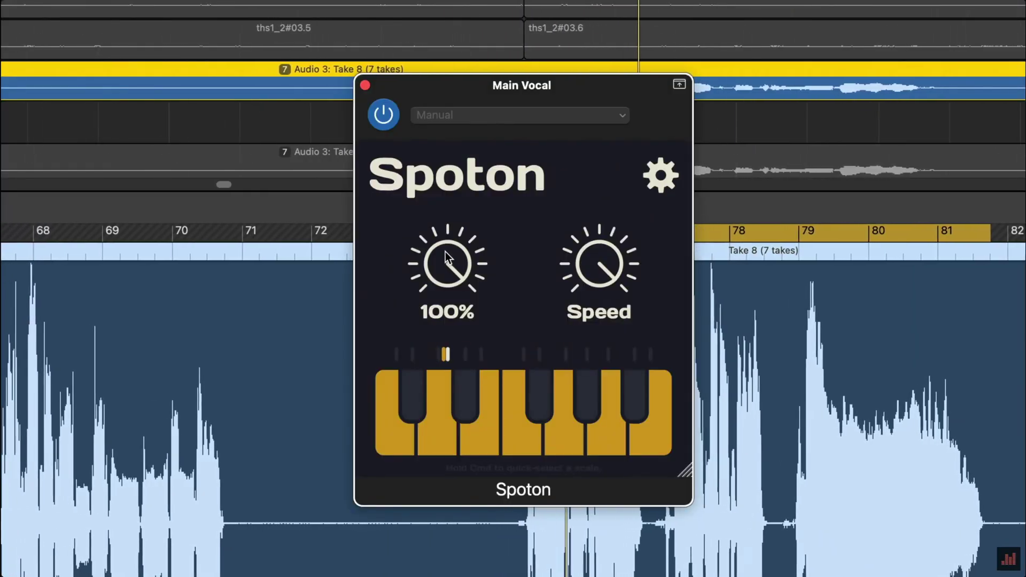
- Lower Spoton's Amount knob briefly, then bring it back up to 100%
{"action": "left_click_drag", "start_coordinate": [447, 254], "coordinate": [451, 255]}
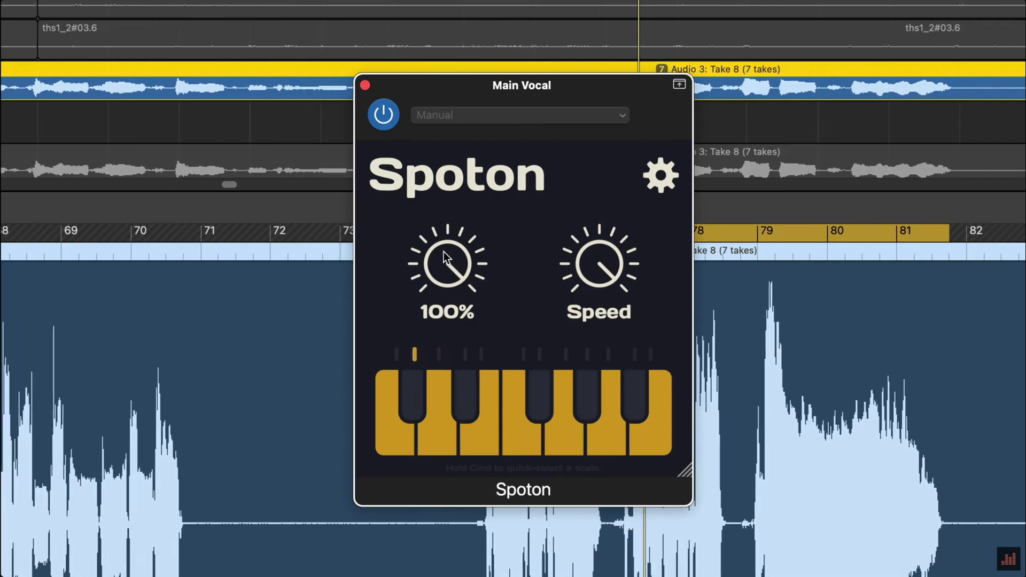
{"action": "left_click_drag", "start_coordinate": [446, 257], "coordinate": [448, 262]}
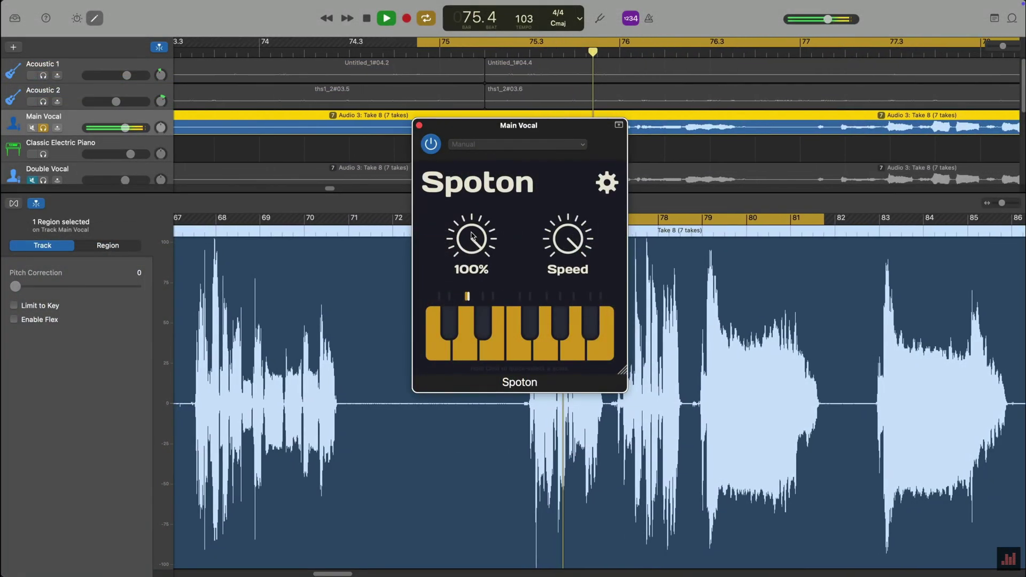
{"action": "left_click_drag", "start_coordinate": [471, 238], "coordinate": [472, 234]}
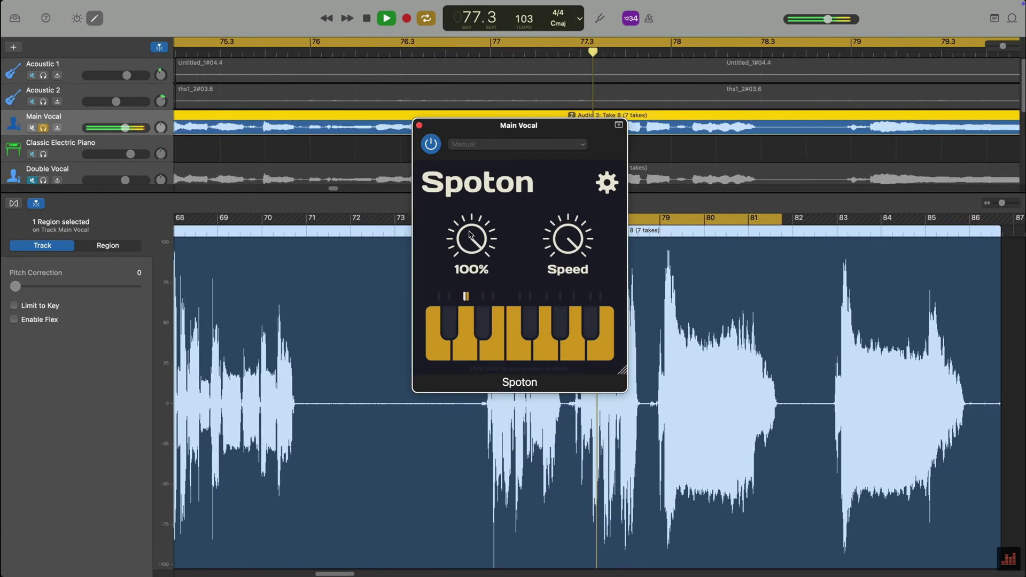
{"action": "left_click_drag", "start_coordinate": [470, 233], "coordinate": [469, 244]}
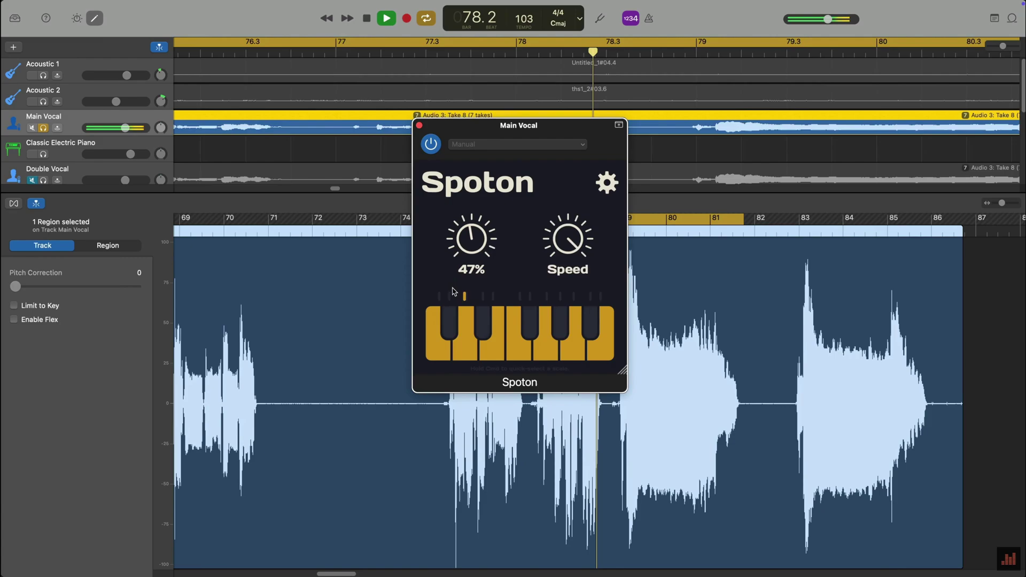
{"action": "left_click_drag", "start_coordinate": [448, 303], "coordinate": [474, 182]}
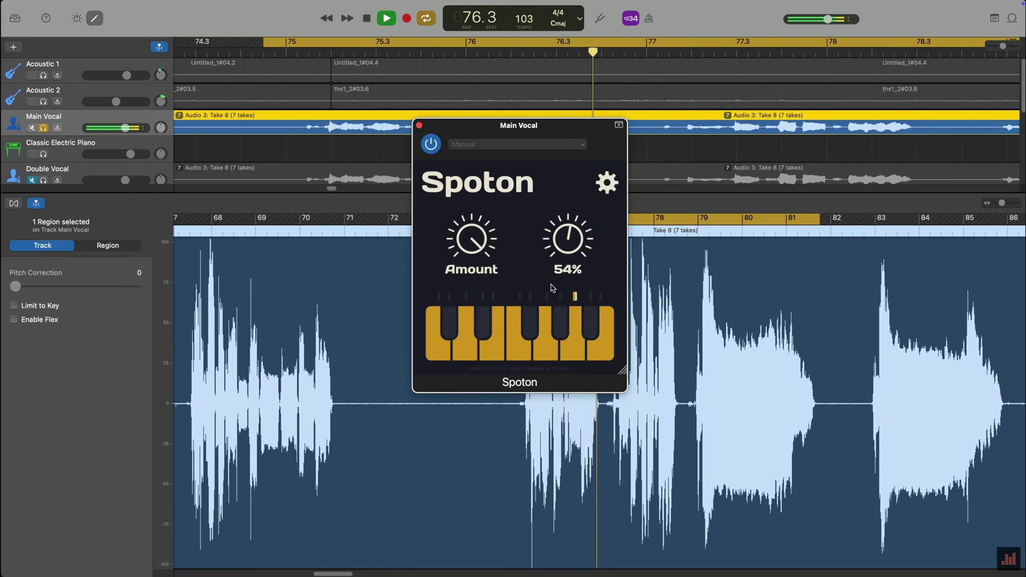
- Turn Spoton's Speed knob down to 41%
{"action": "left_click_drag", "start_coordinate": [552, 288], "coordinate": [553, 305]}
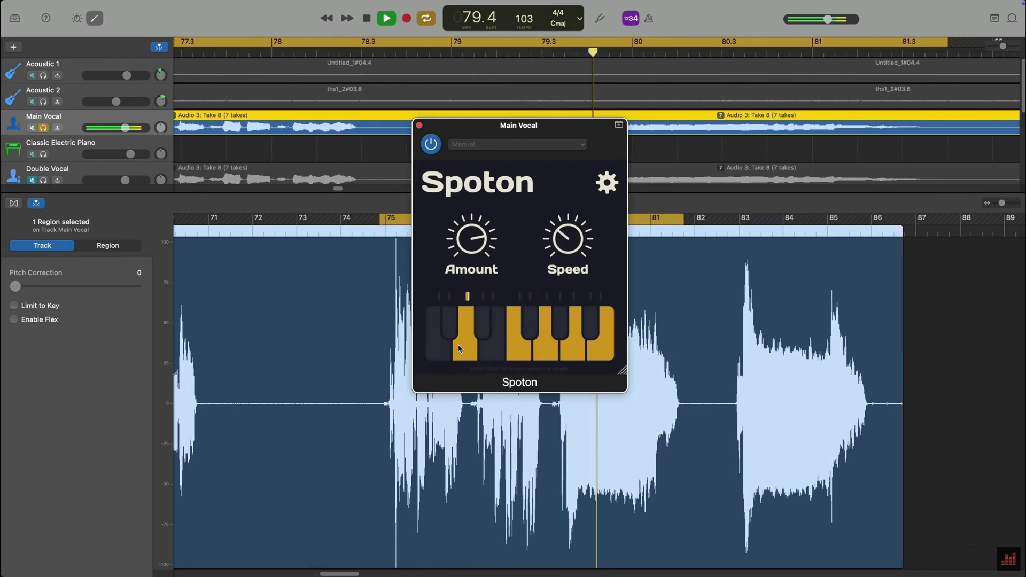
- Switch off notes on Spoton's keyboard, then re-enable one so three notes remain active
{"action": "left_click", "coordinate": [543, 348]}
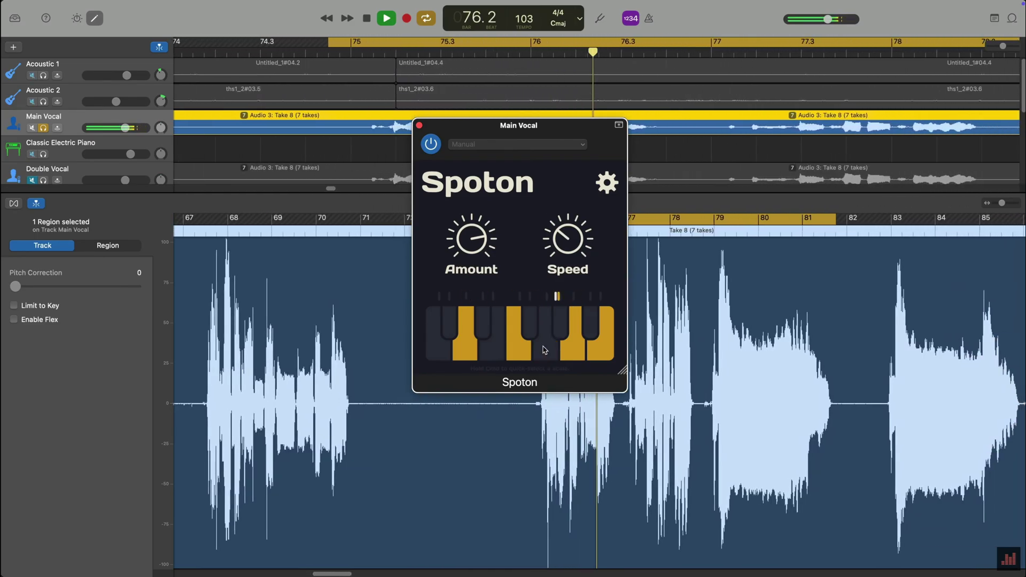
{"action": "left_click", "coordinate": [598, 348]}
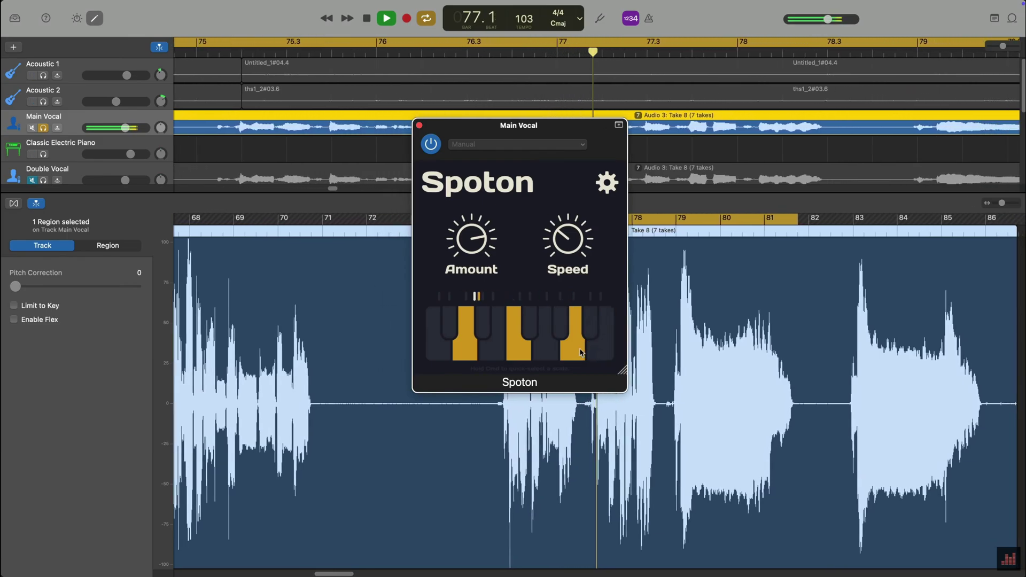
{"action": "left_click", "coordinate": [581, 352]}
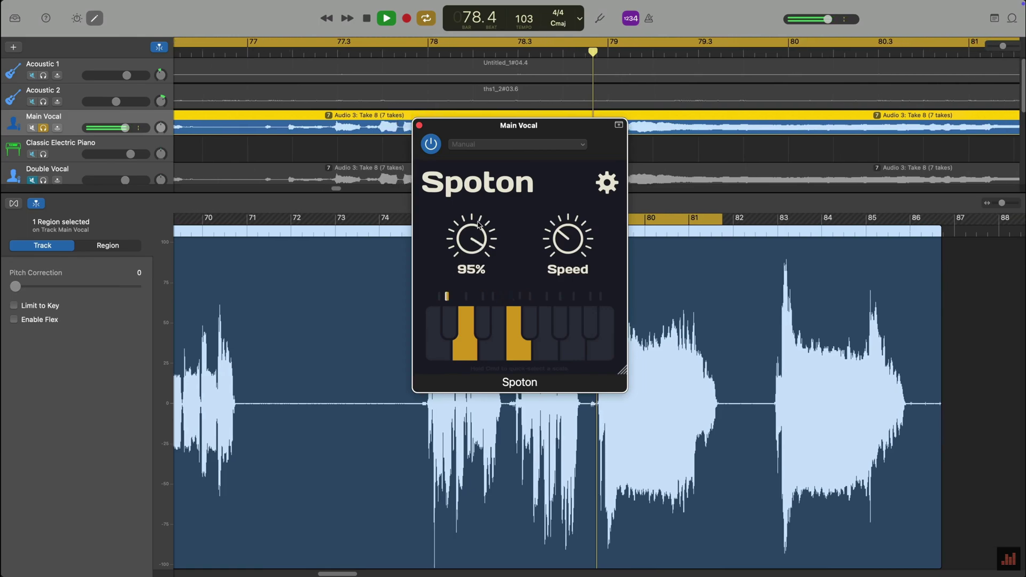
{"action": "left_click", "coordinate": [577, 353]}
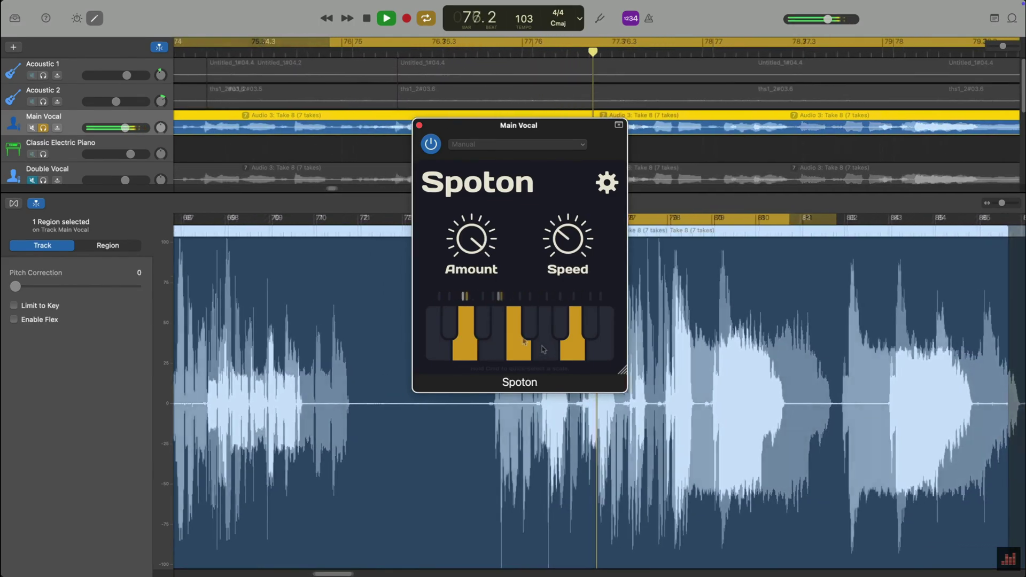
- Try Spoton's Major and Minor scales and raise its Speed to about 46%
{"action": "key", "text": "super"}
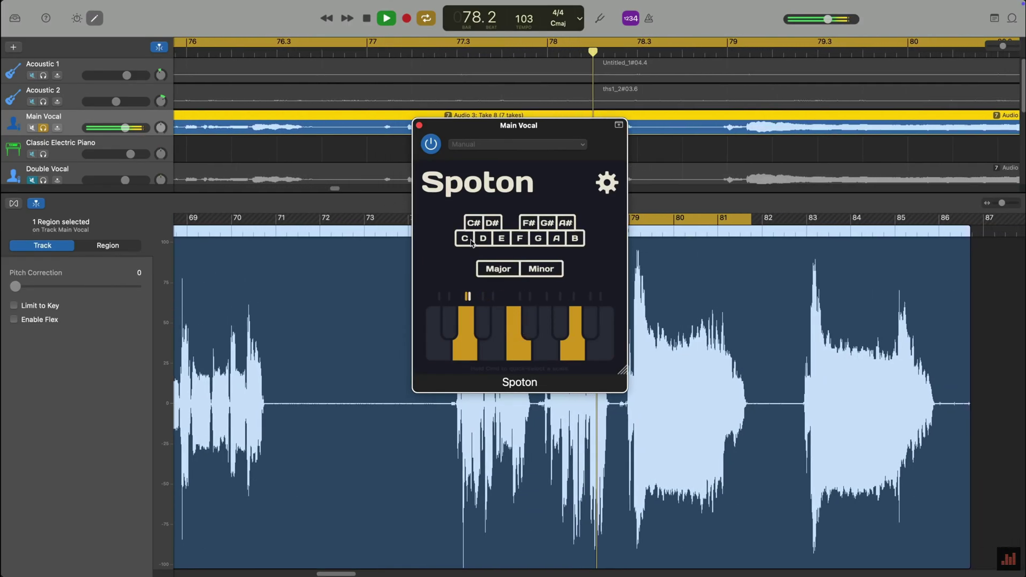
{"action": "left_click", "coordinate": [489, 268]}
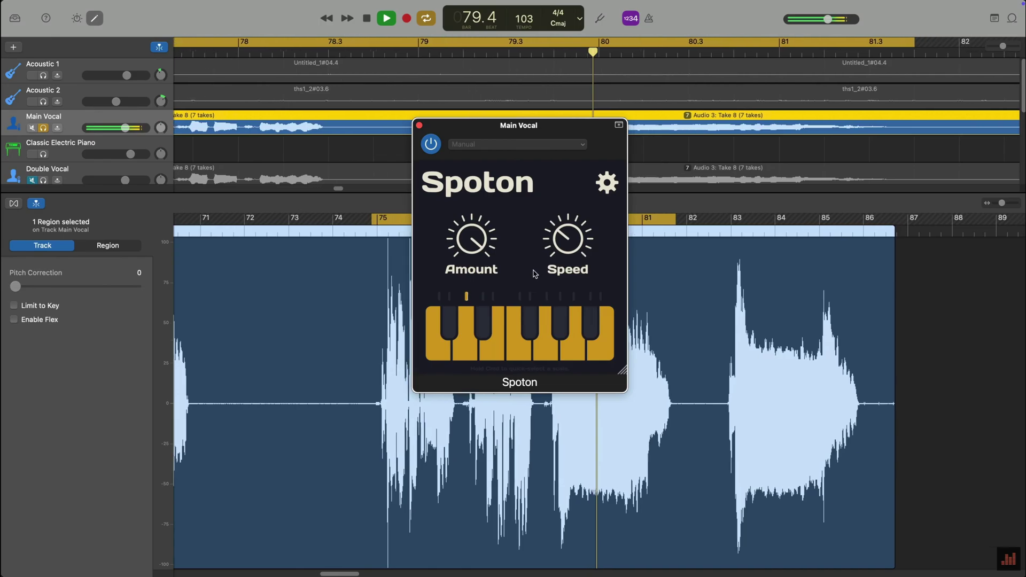
{"action": "key", "text": "super"}
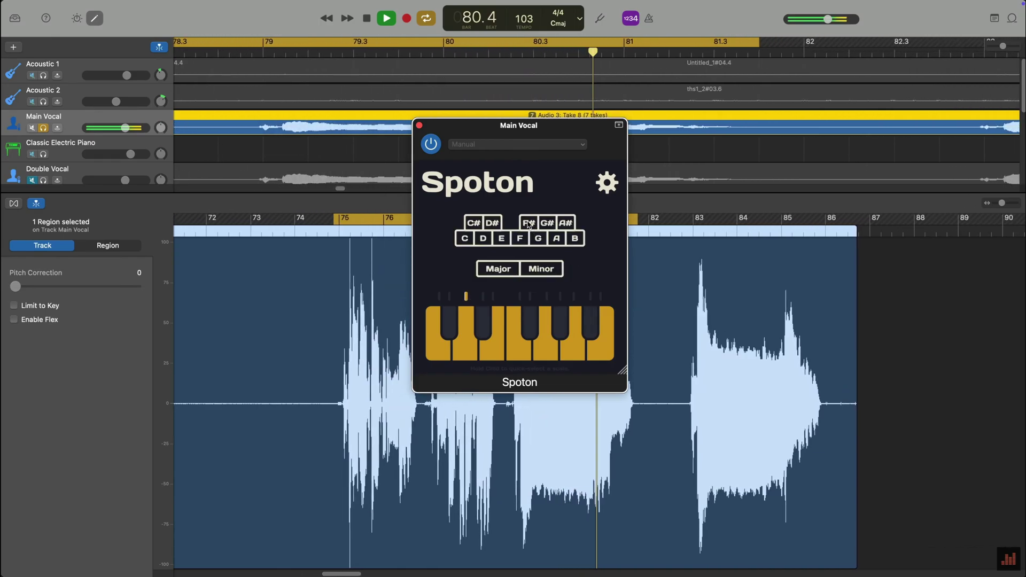
{"action": "left_click", "coordinate": [541, 267]}
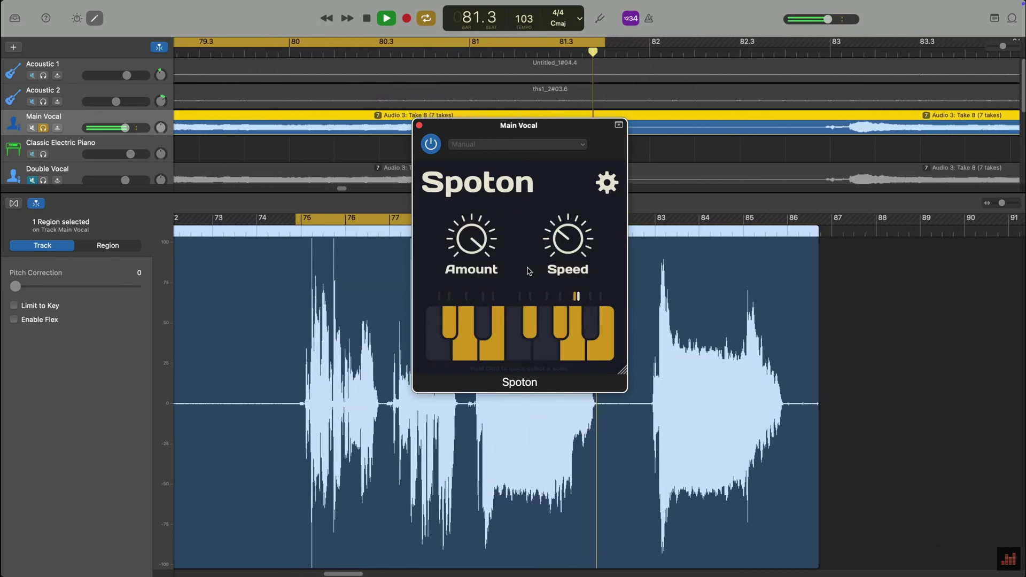
{"action": "left_click_drag", "start_coordinate": [569, 239], "coordinate": [572, 224]}
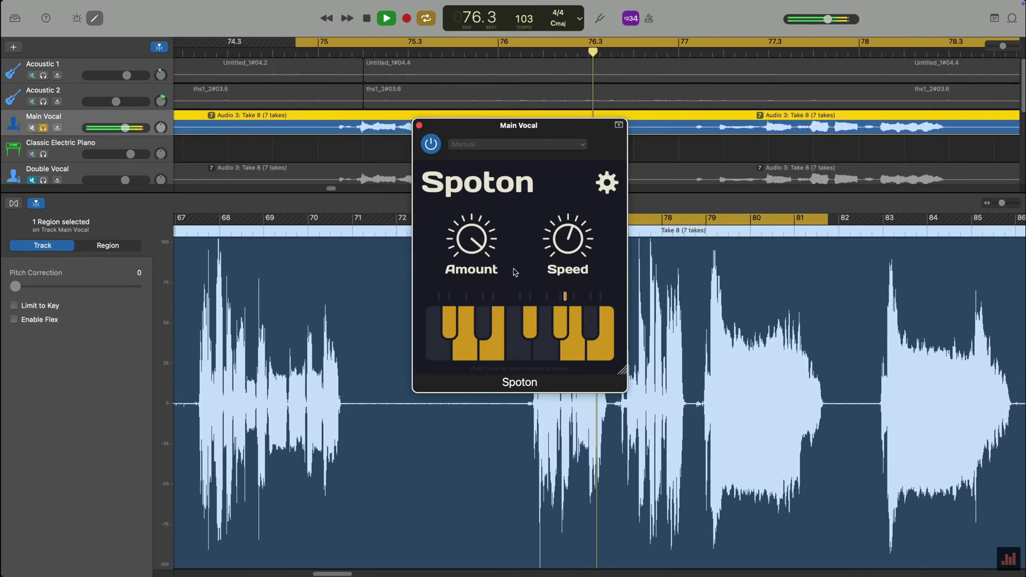
- Set Spoton's correction scale to C with Major mode
{"action": "key", "text": "super"}
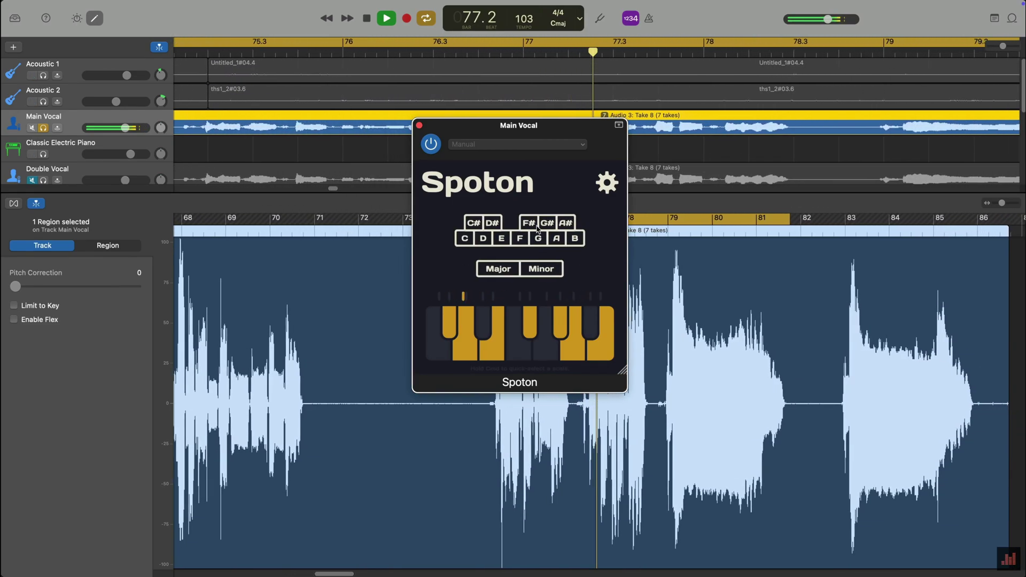
{"action": "left_click", "coordinate": [547, 223]}
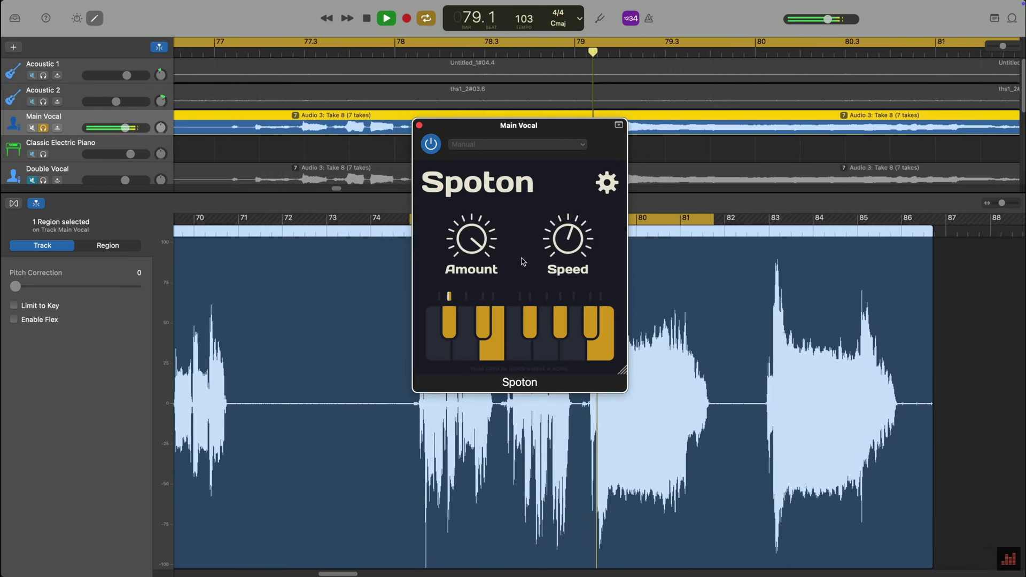
{"action": "key", "text": "super"}
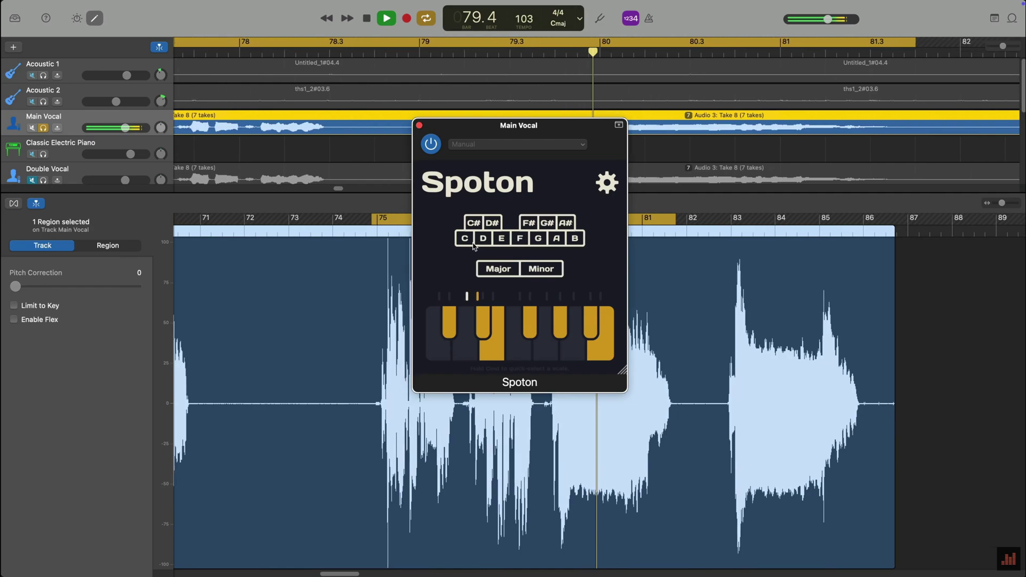
{"action": "left_click", "coordinate": [465, 239]}
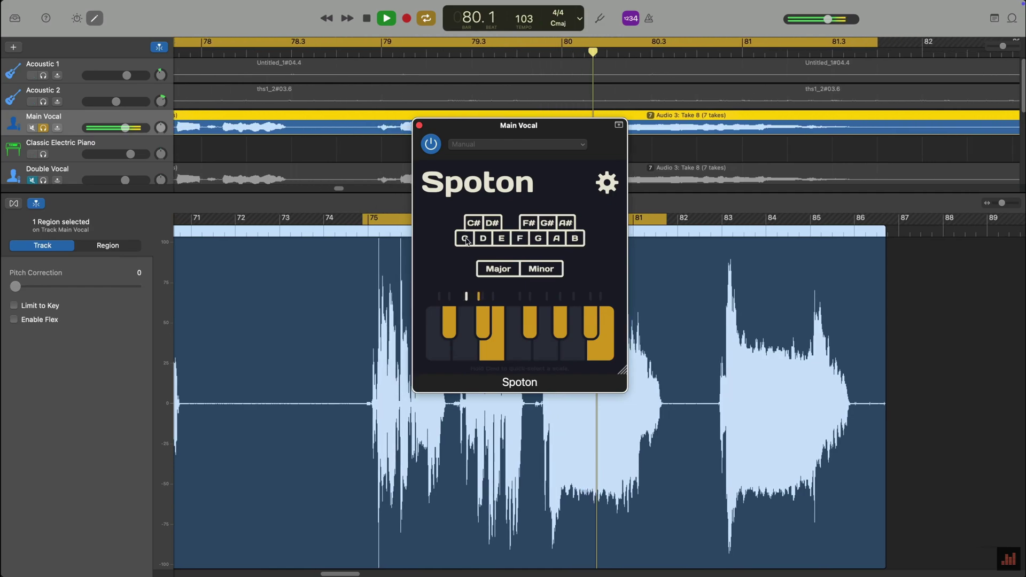
{"action": "left_click", "coordinate": [503, 269]}
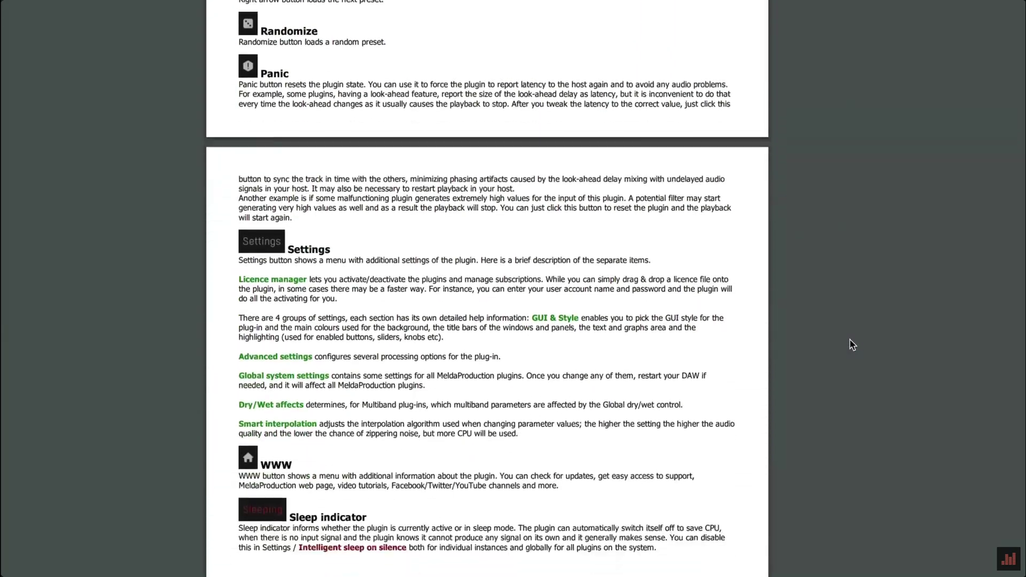
- Scroll the MeldaProduction manual past Settings and Sleep indicator to the Plugin toolbar page
{"action": "scroll", "coordinate": [853, 345], "scroll_direction": "down", "scroll_amount": 11}
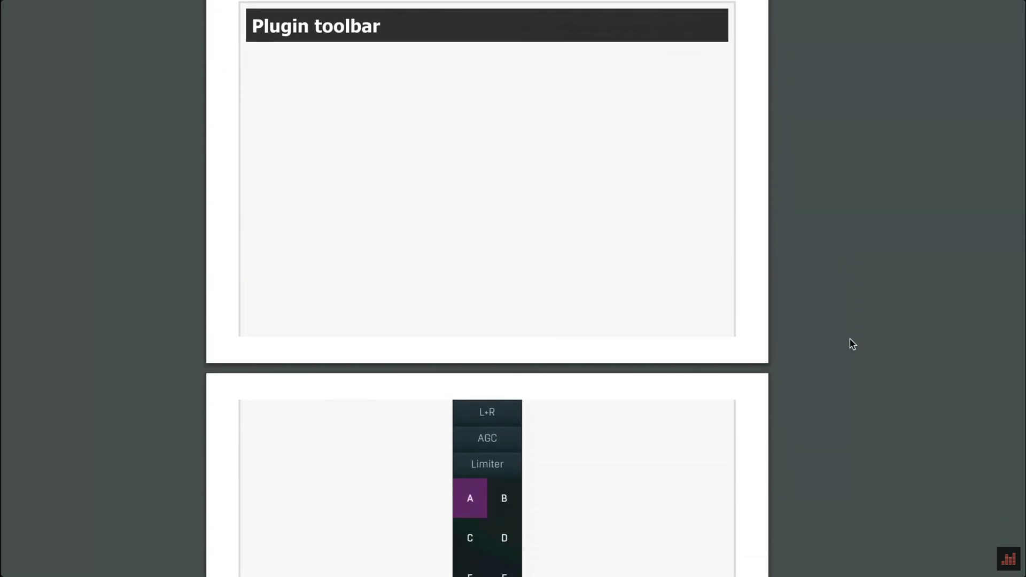
{"action": "scroll", "coordinate": [852, 344], "scroll_direction": "down", "scroll_amount": 18}
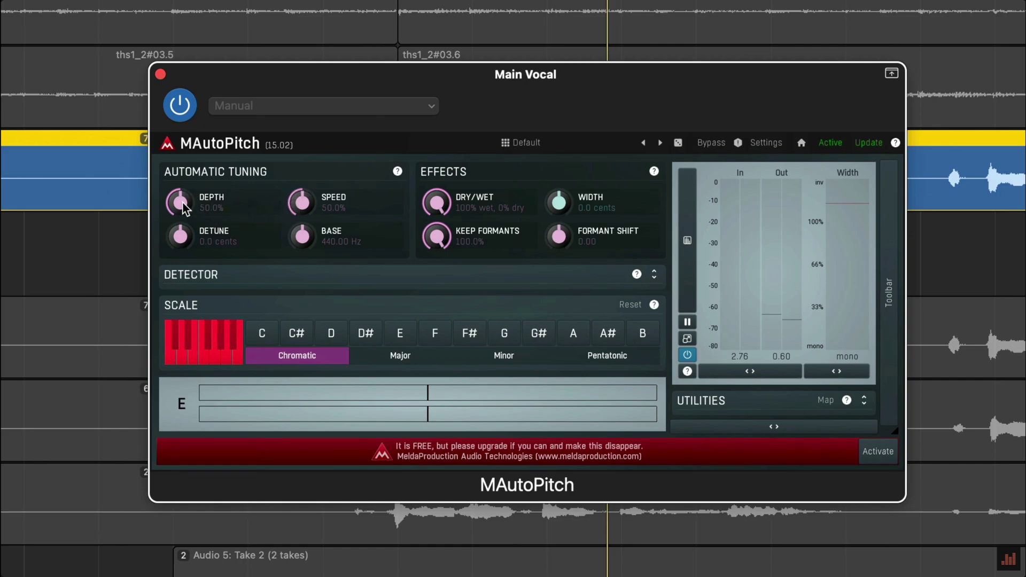
- Play the song and switch MAutoPitch off and back on to compare the correction
{"action": "key", "text": "space"}
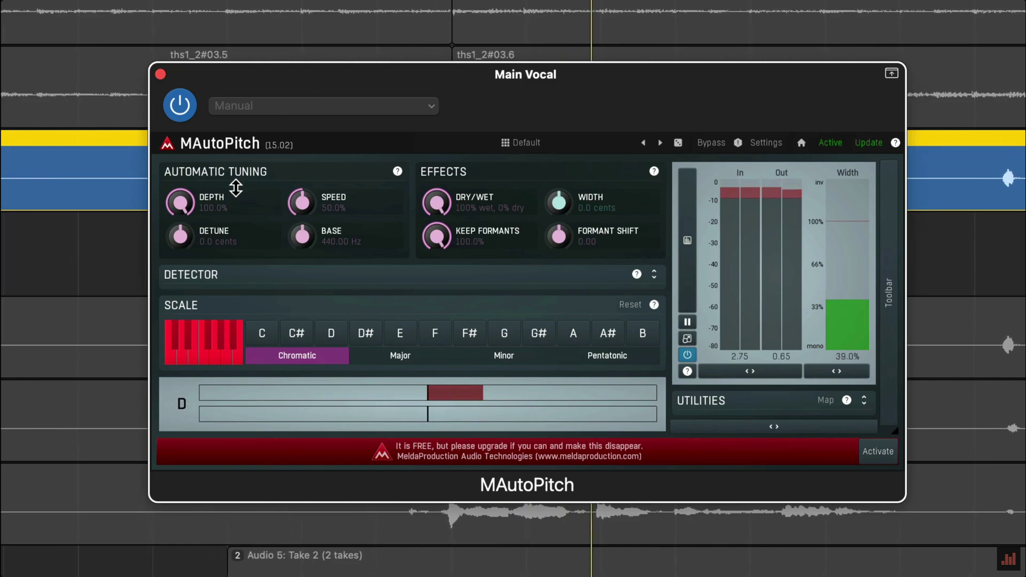
{"action": "left_click", "coordinate": [180, 106]}
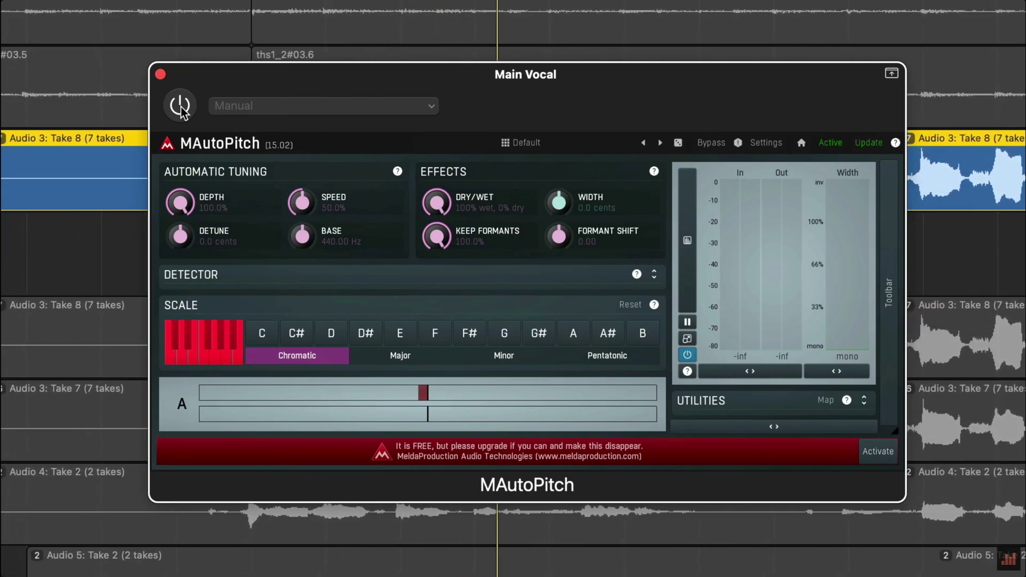
{"action": "left_click", "coordinate": [180, 107]}
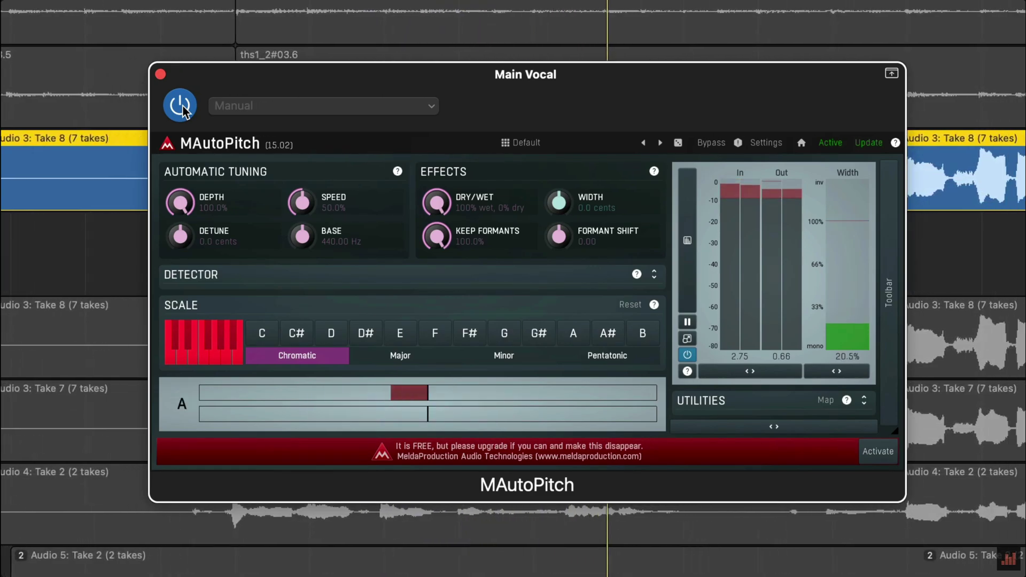
- Raise MAutoPitch's correction Speed knob, then stop and restart playback
{"action": "left_click_drag", "start_coordinate": [302, 203], "coordinate": [302, 176]}
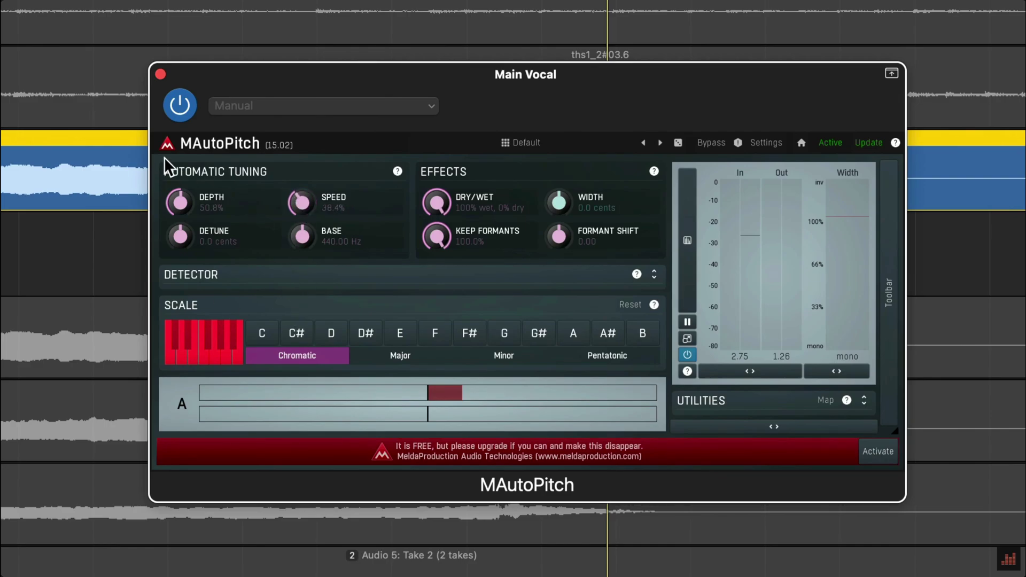
{"action": "key", "text": "space"}
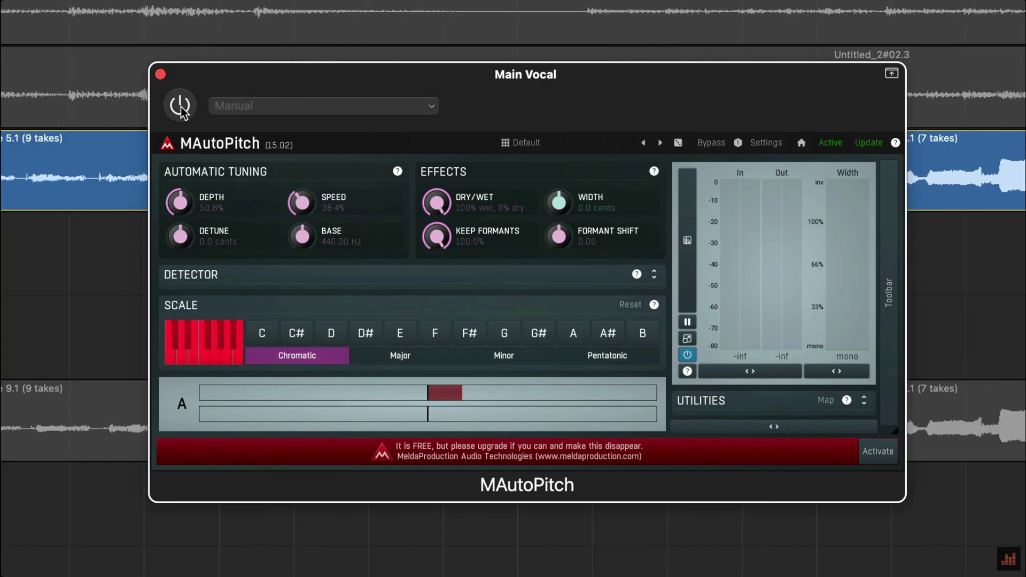
{"action": "key", "text": "space"}
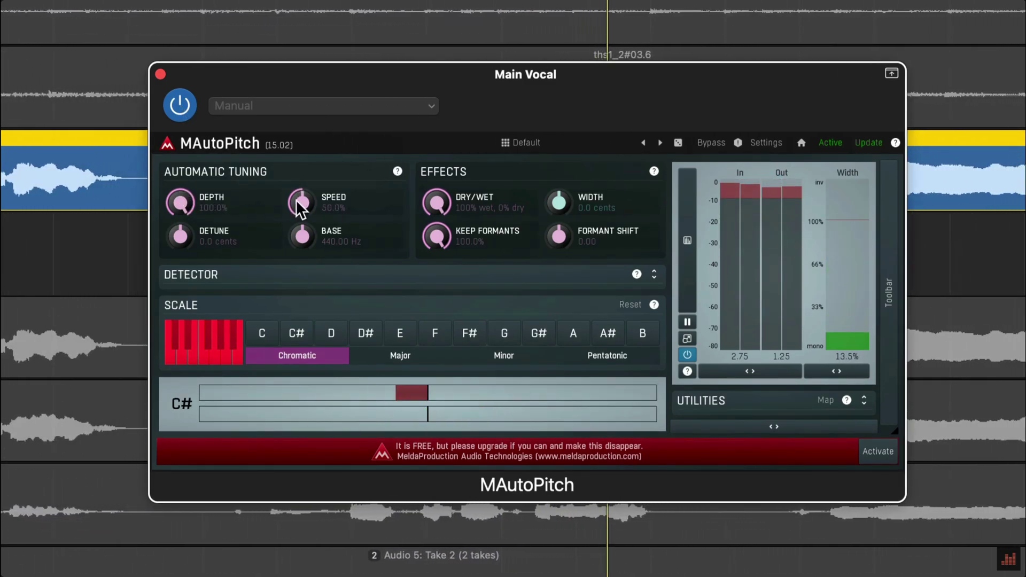
- Turn MAutoPitch's Speed knob up toward 100% while the song plays
{"action": "left_click_drag", "start_coordinate": [300, 206], "coordinate": [344, 84]}
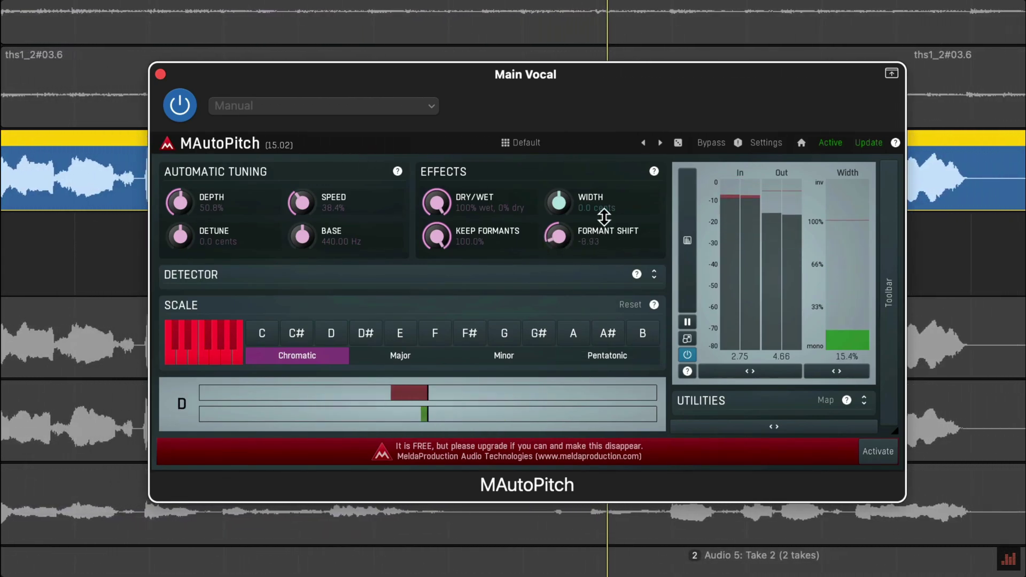
- Raise the Main Vocal's MAutoPitch Formant Shift from -8.93 to about -6 during playback
{"action": "left_click_drag", "start_coordinate": [604, 217], "coordinate": [604, 206]}
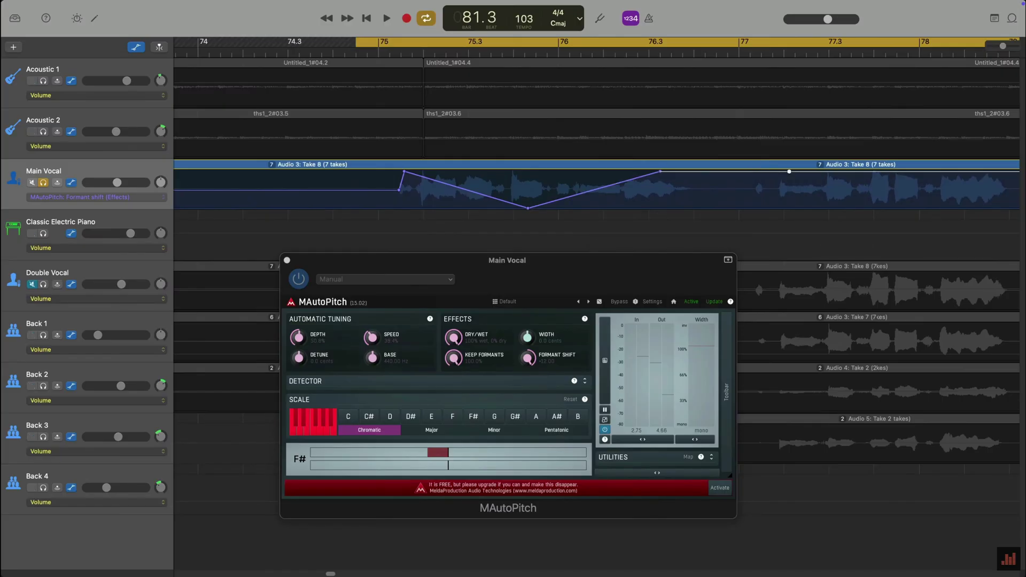
- Set the formant shift automation points to -12.00 and +2.16, then play and stop to hear them
{"action": "left_click_drag", "start_coordinate": [789, 172], "coordinate": [806, 208]}
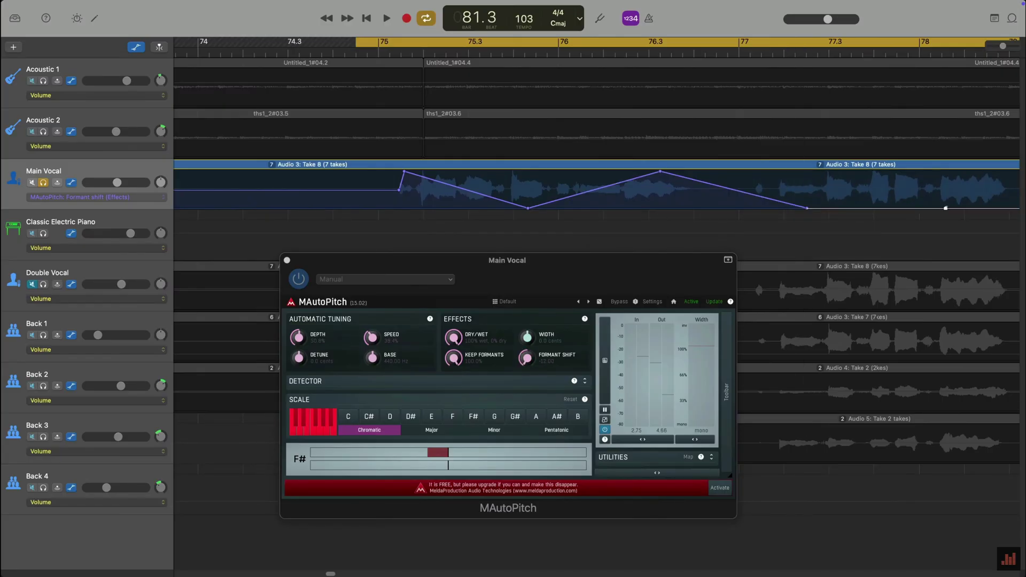
{"action": "left_click_drag", "start_coordinate": [945, 208], "coordinate": [945, 187]}
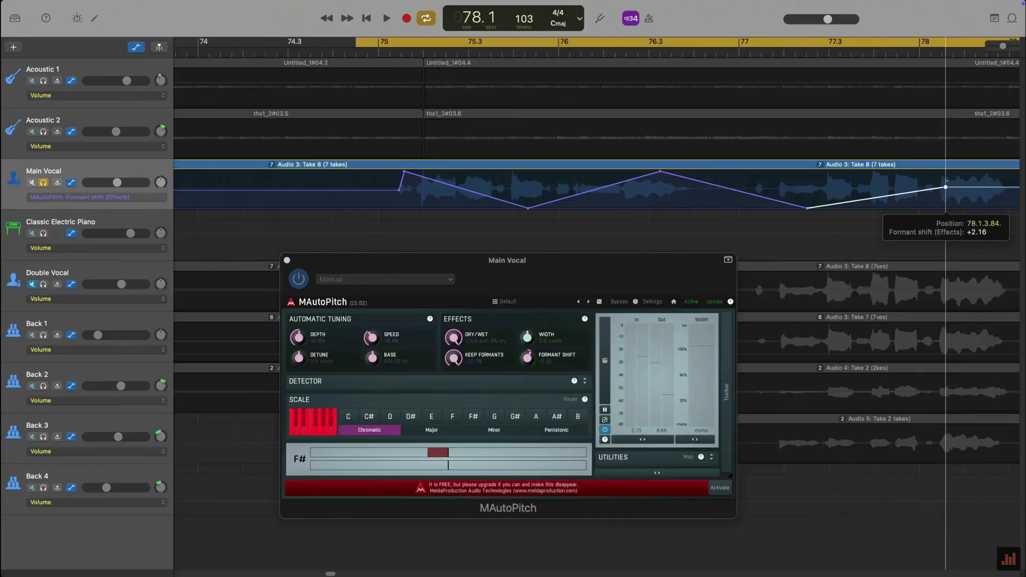
{"action": "key", "text": "space"}
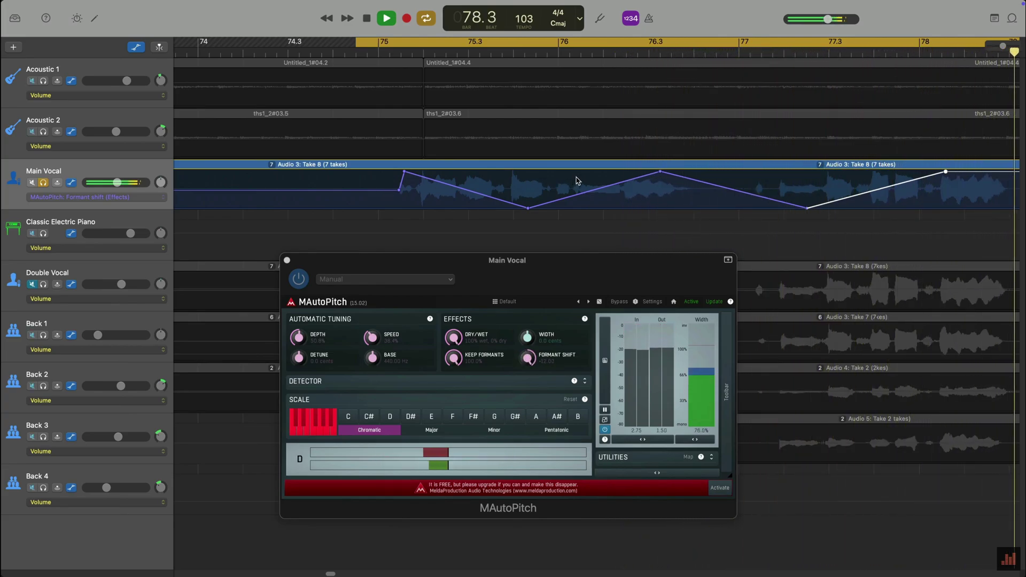
{"action": "key", "text": "space"}
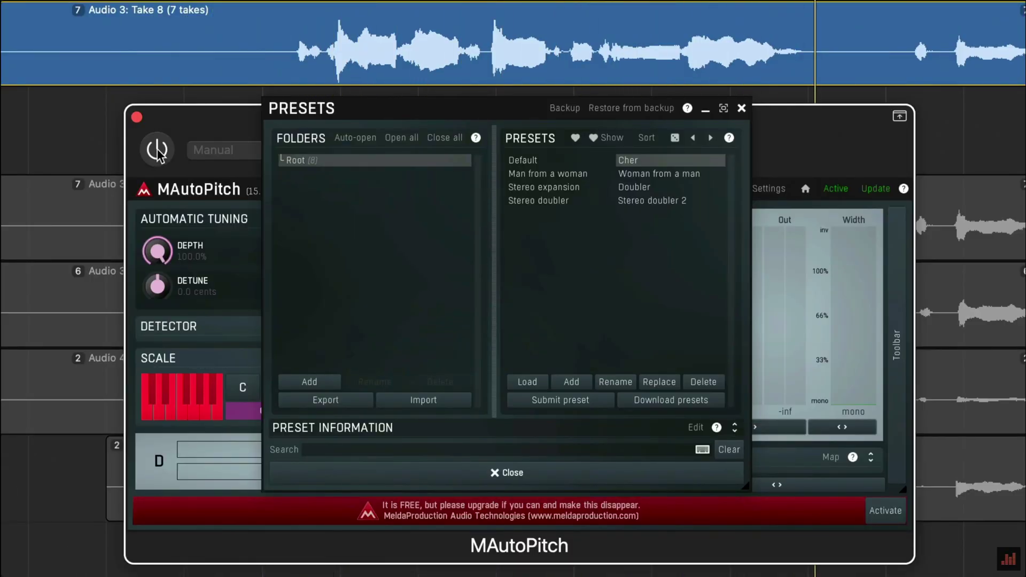
- Enable MAutoPitch, load the Woman from a man preset, and switch the effect back on
{"action": "left_click", "coordinate": [157, 151]}
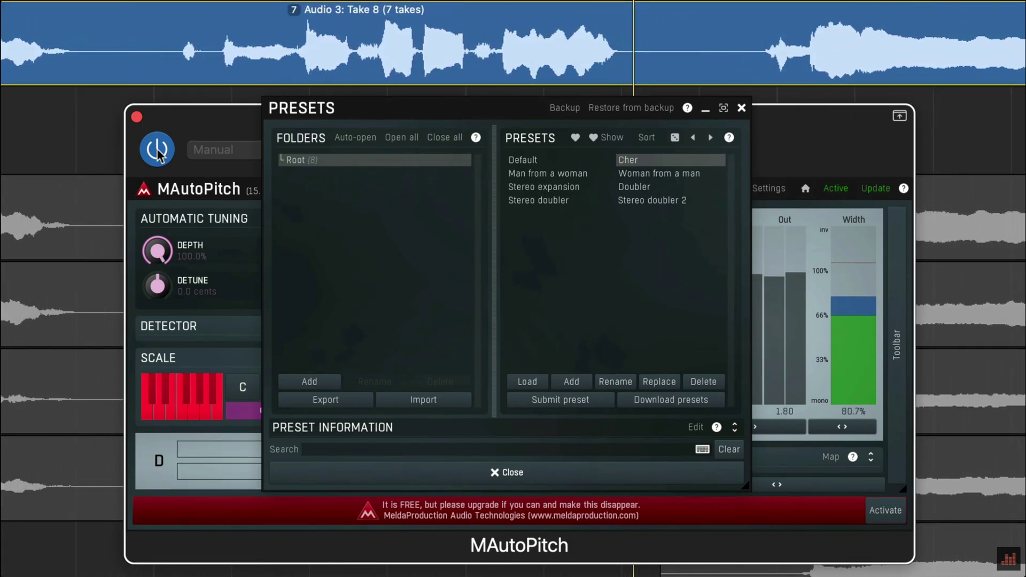
{"action": "left_click", "coordinate": [647, 175]}
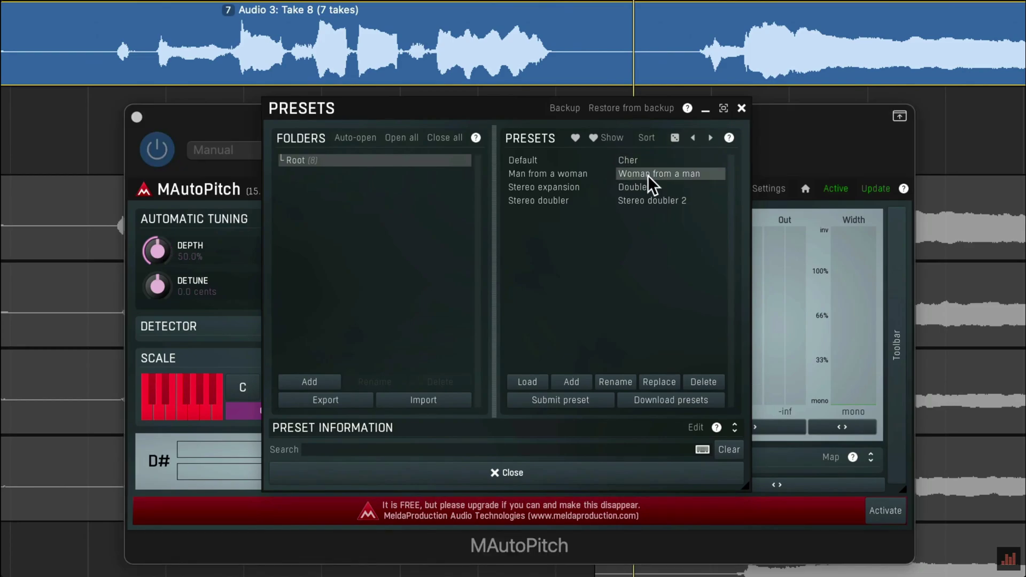
{"action": "left_click", "coordinate": [167, 159]}
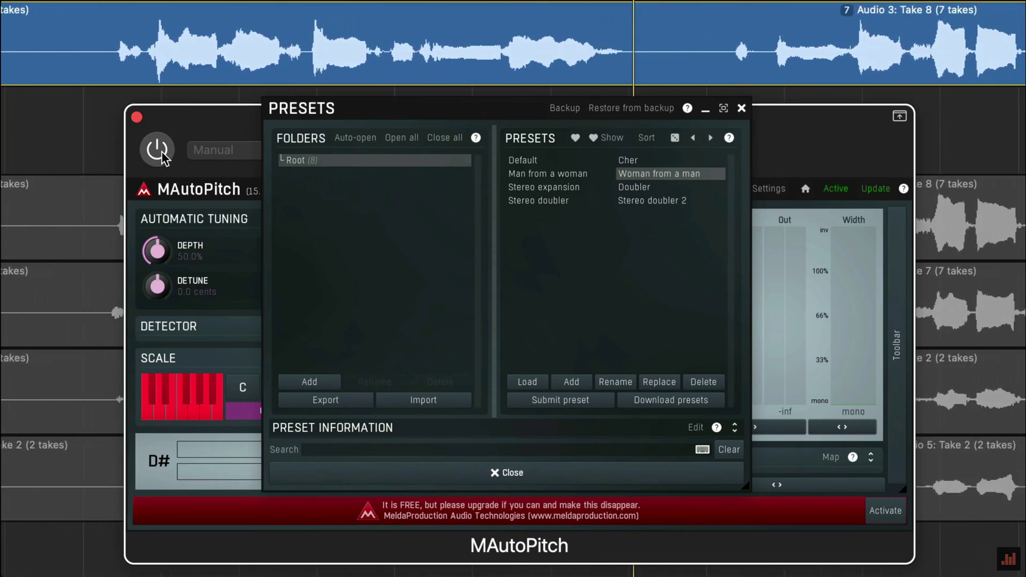
{"action": "left_click", "coordinate": [157, 150]}
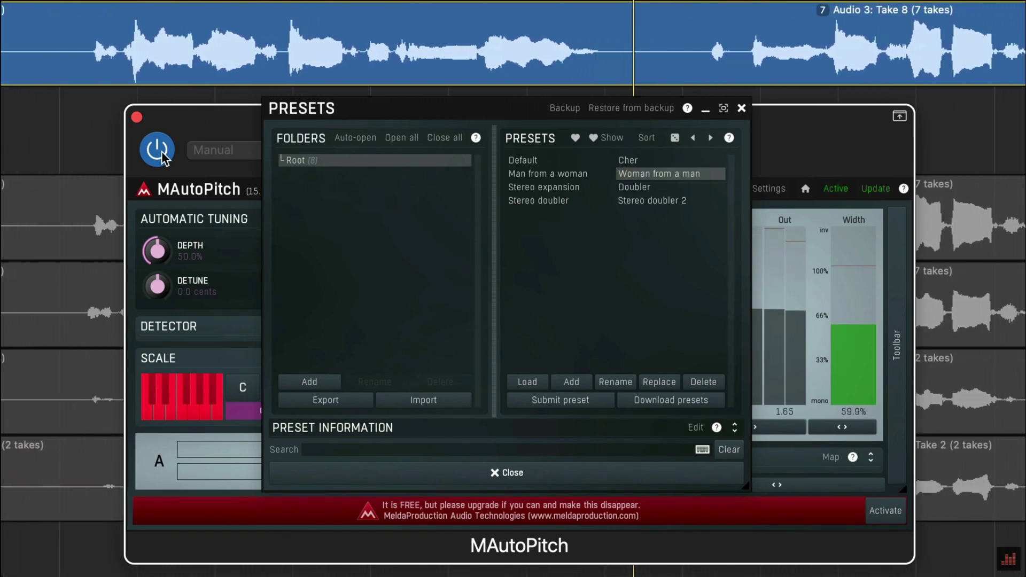
- Load the Man from a woman preset, then Stereo doubler 2, re-enabling MAutoPitch each time
{"action": "left_click", "coordinate": [526, 172]}
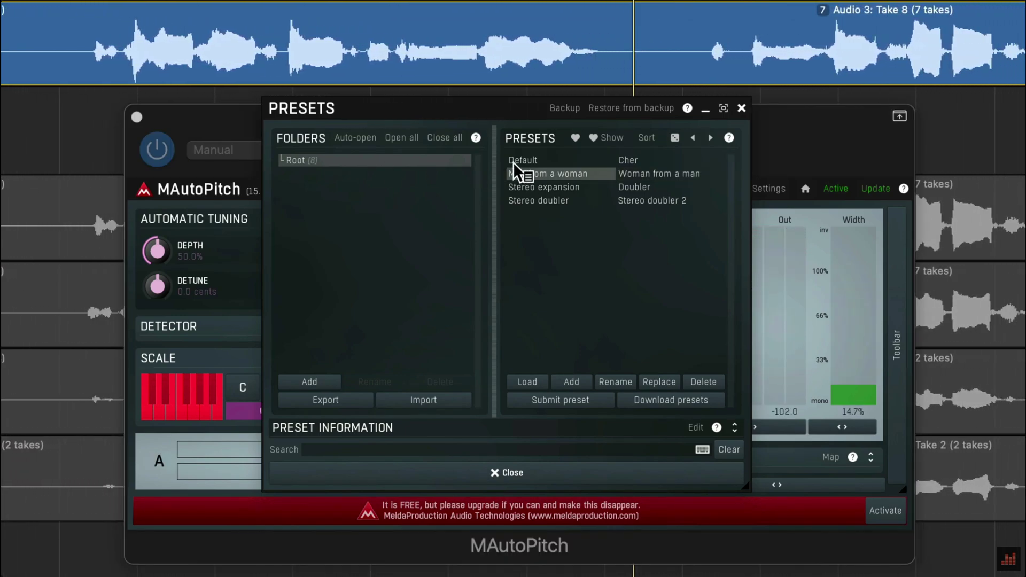
{"action": "left_click", "coordinate": [162, 156]}
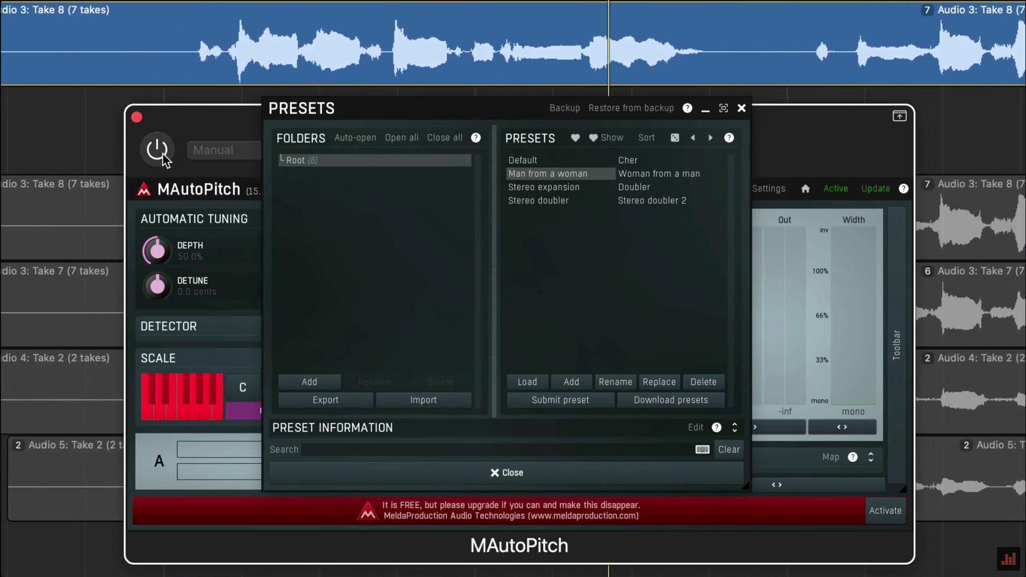
{"action": "left_click", "coordinate": [163, 153]}
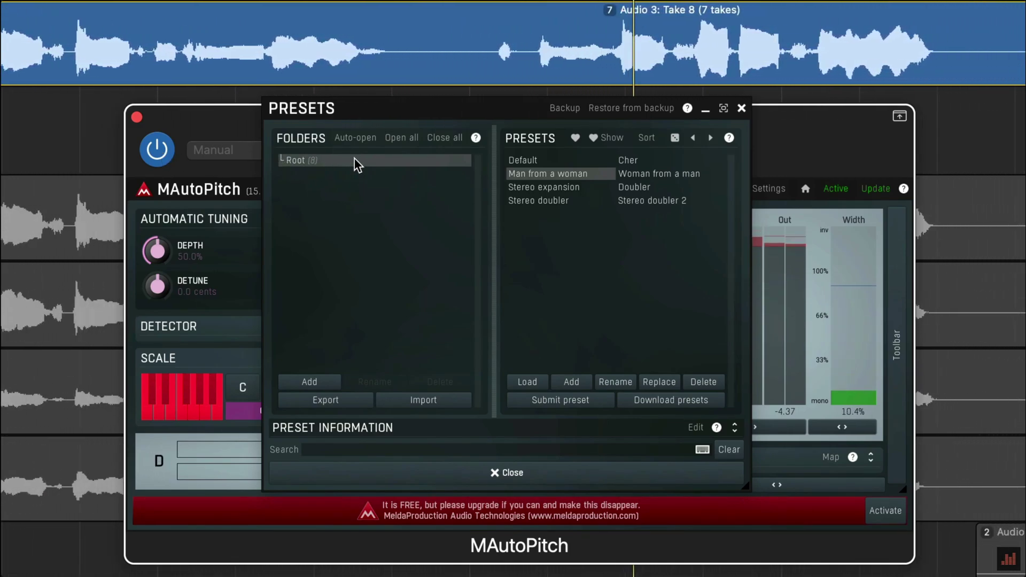
{"action": "left_click", "coordinate": [650, 202]}
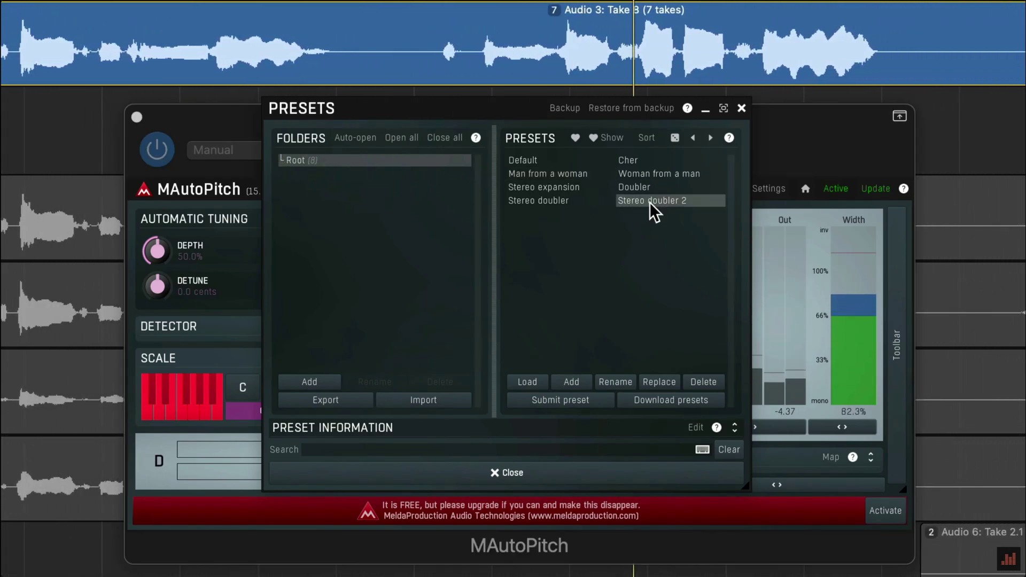
{"action": "left_click", "coordinate": [157, 150]}
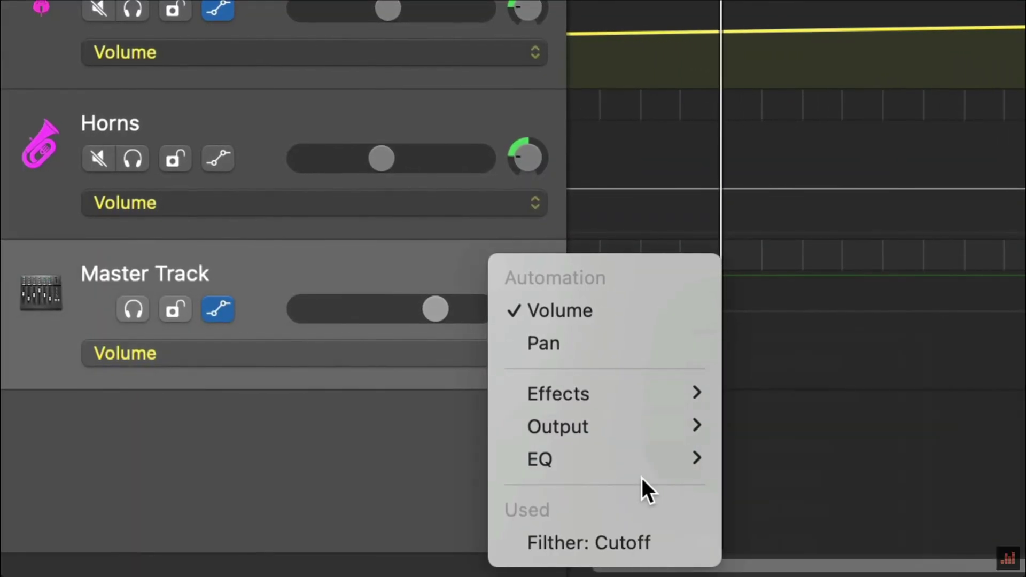
- Switch to the project with Pad 1, Pad 2, drummer, Saw Bass and Strings Pad tracks
{"action": "mouse_move", "coordinate": [649, 425]}
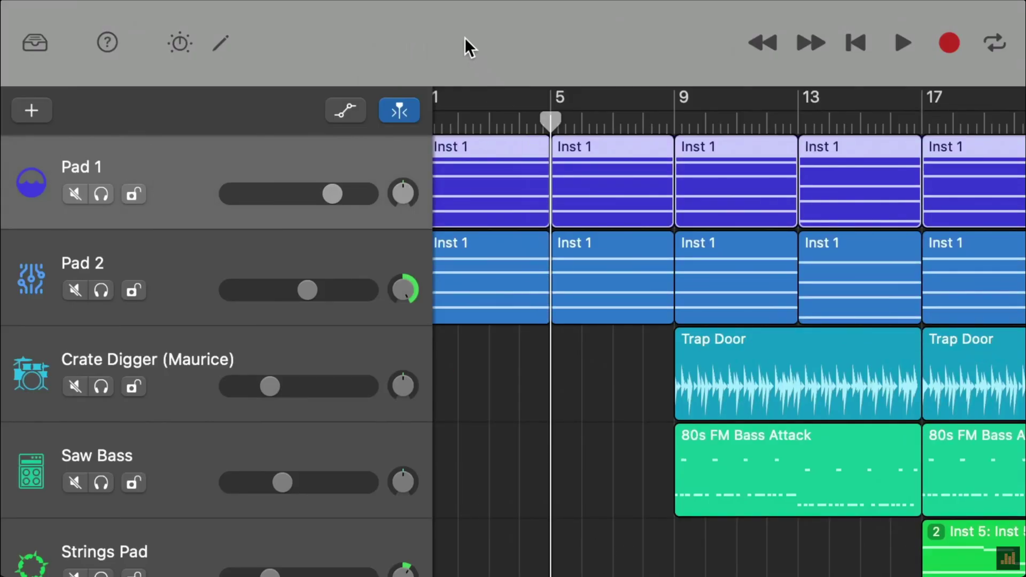
- Show the Master Track beneath Choir, Viola 1 and Horns via Track > Show Master Track
{"action": "mouse_move", "coordinate": [419, 5]}
{"action": "left_click", "coordinate": [336, 20]}
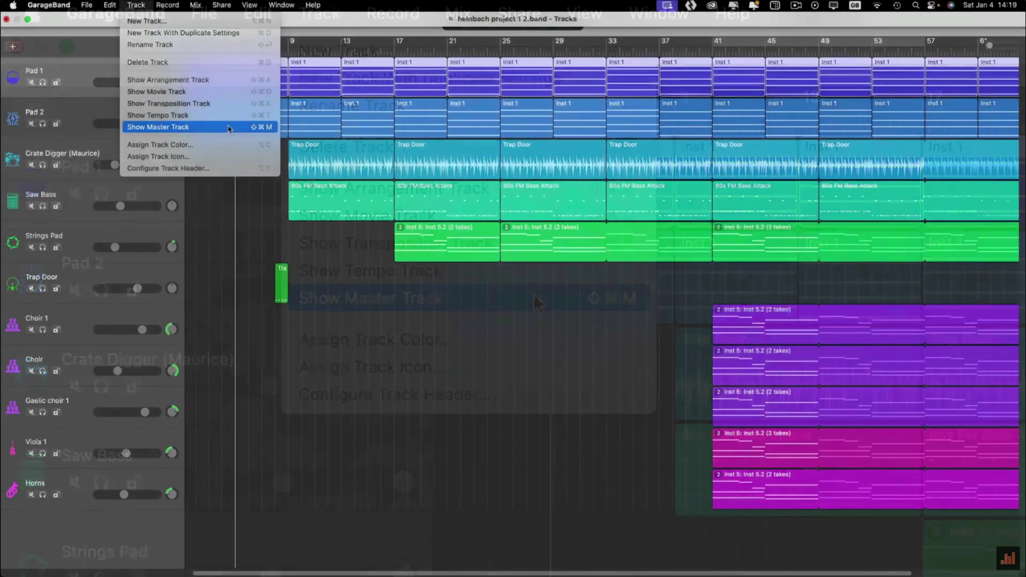
{"action": "left_click", "coordinate": [534, 295]}
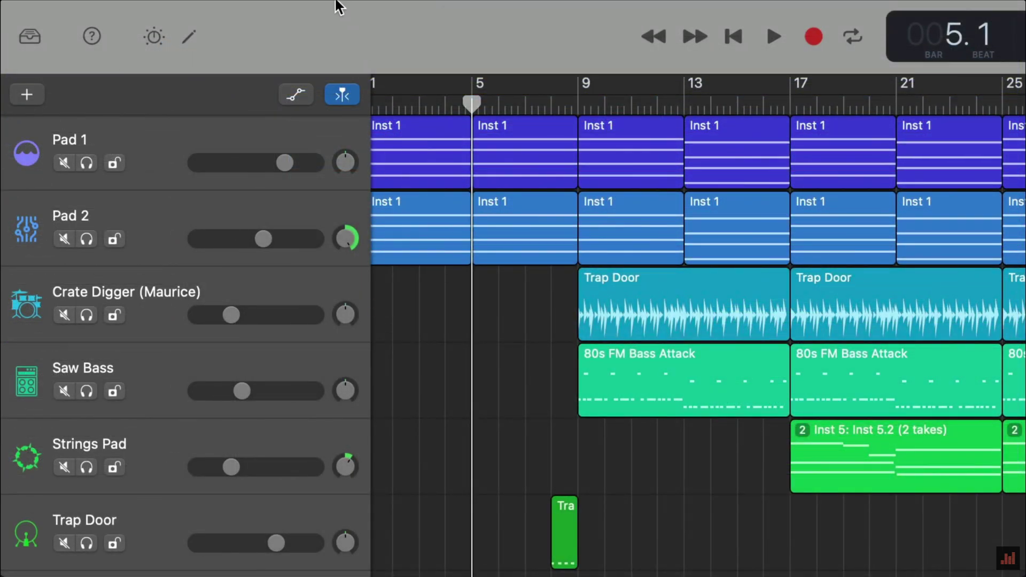
- Show automation lanes for all tracks and open the Master Track's parameter list with Volume checked
{"action": "mouse_move", "coordinate": [337, 5]}
{"action": "left_click", "coordinate": [398, 11]}
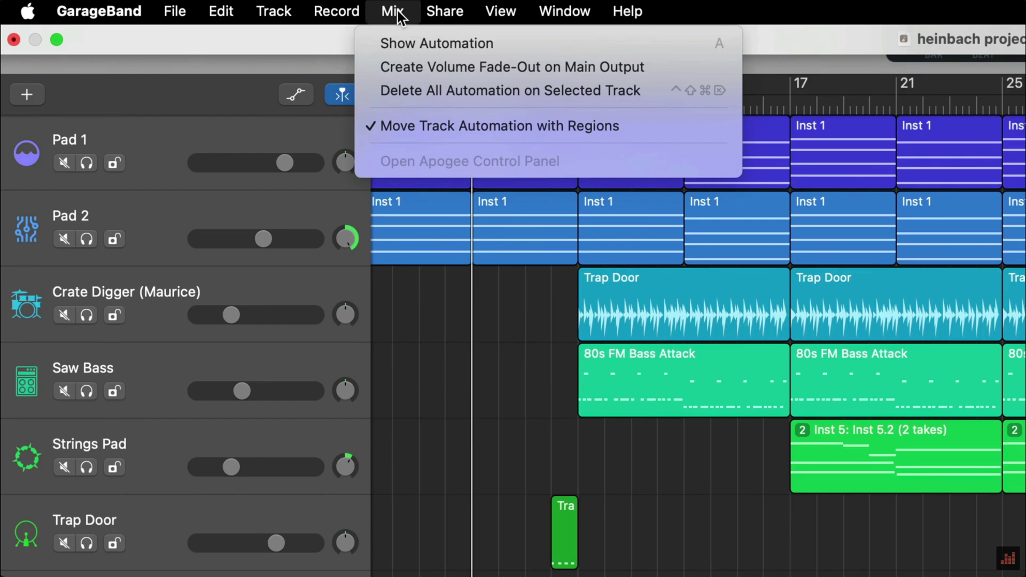
{"action": "left_click", "coordinate": [563, 43]}
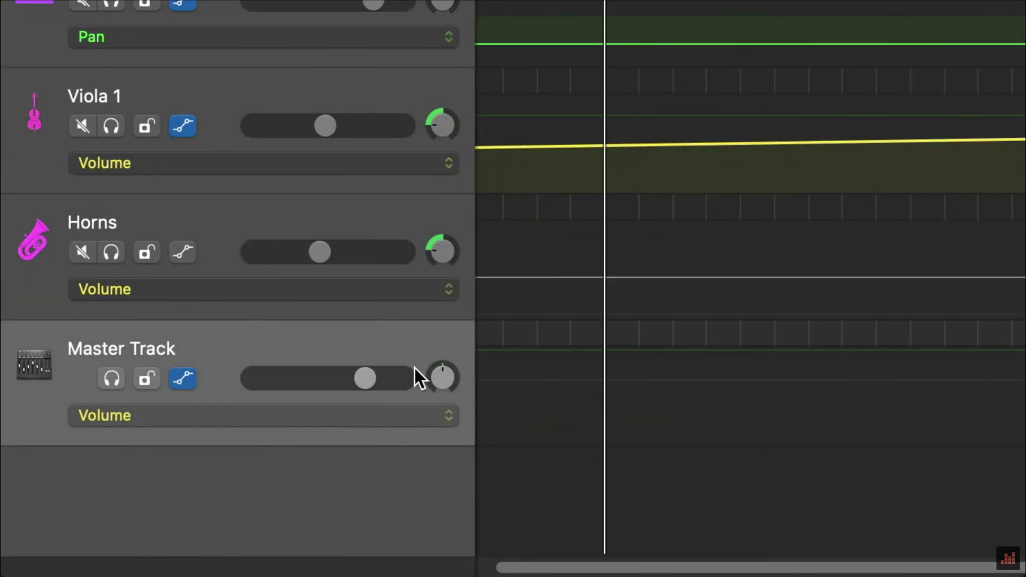
{"action": "scroll", "coordinate": [419, 330], "scroll_direction": "down", "scroll_amount": 2}
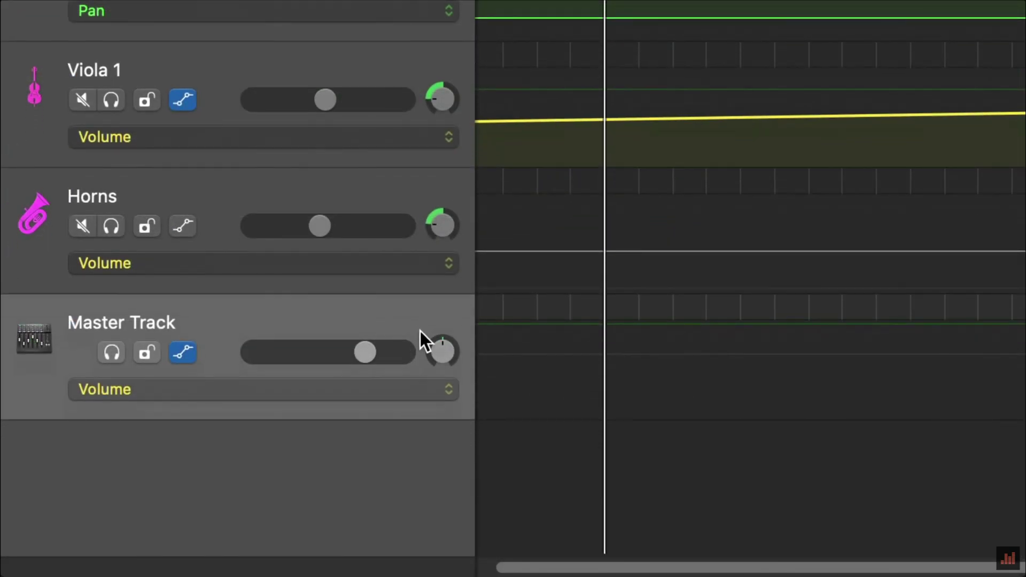
{"action": "left_click", "coordinate": [447, 390]}
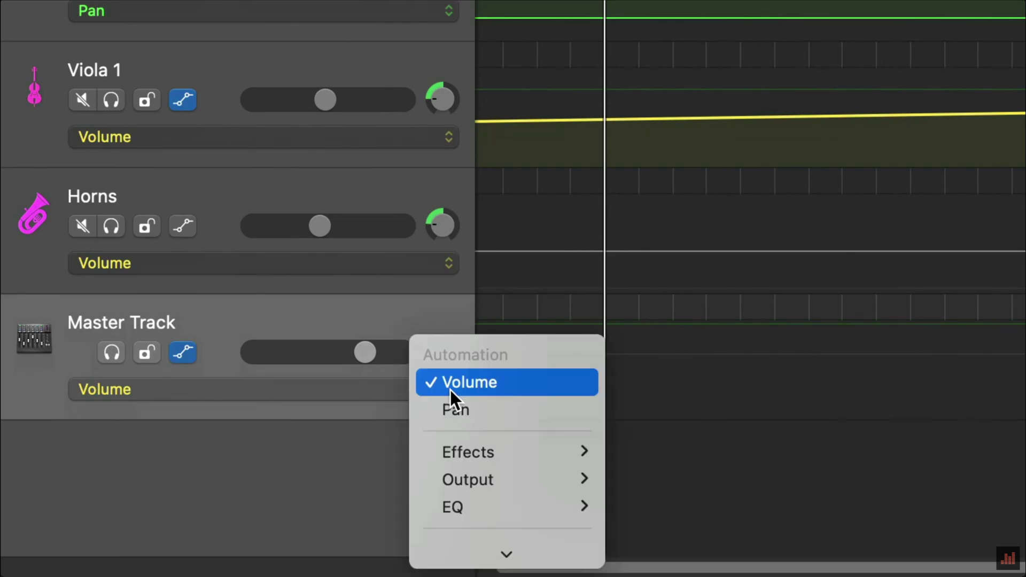
{"action": "mouse_move", "coordinate": [527, 418]}
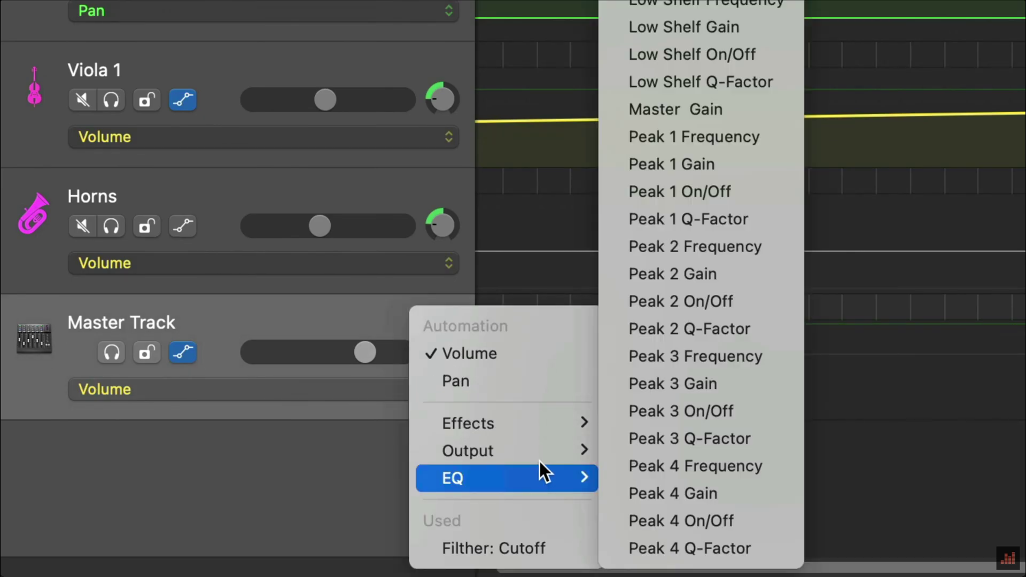
{"action": "mouse_move", "coordinate": [541, 449]}
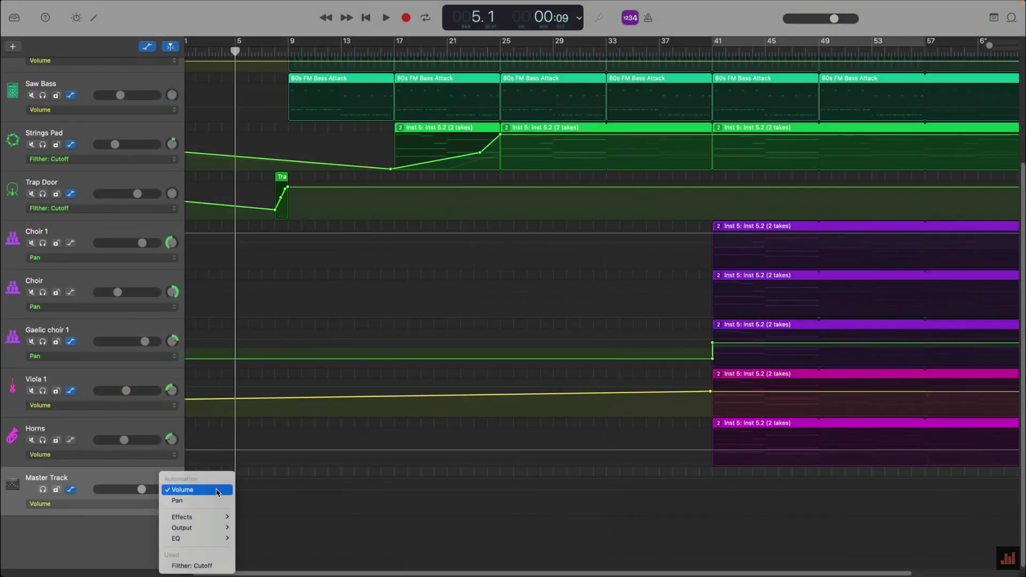
- Lower the Master Track's first volume point to -35.5 dB and play back the fade-in
{"action": "left_click", "coordinate": [218, 490]}
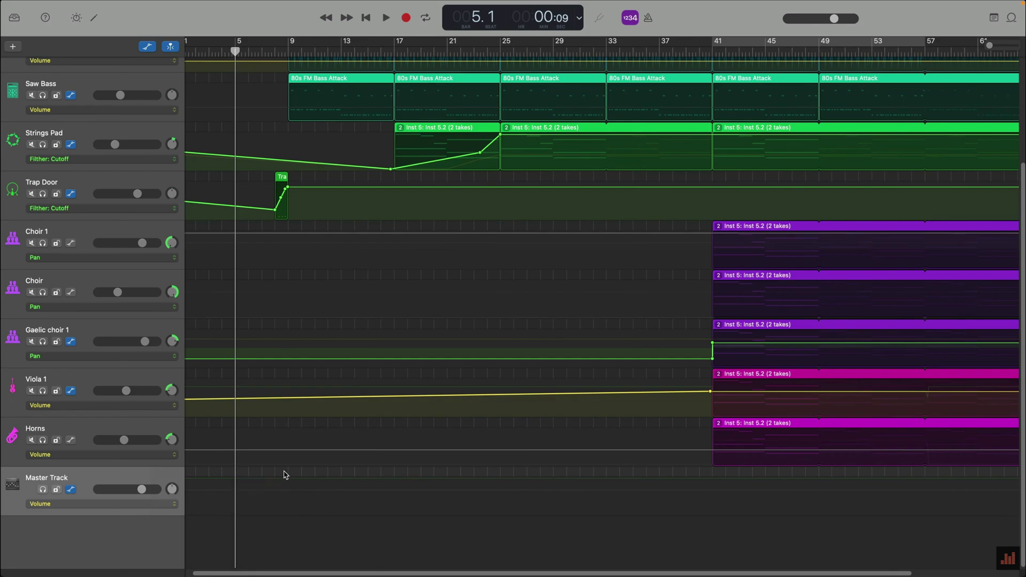
{"action": "left_click", "coordinate": [366, 19]}
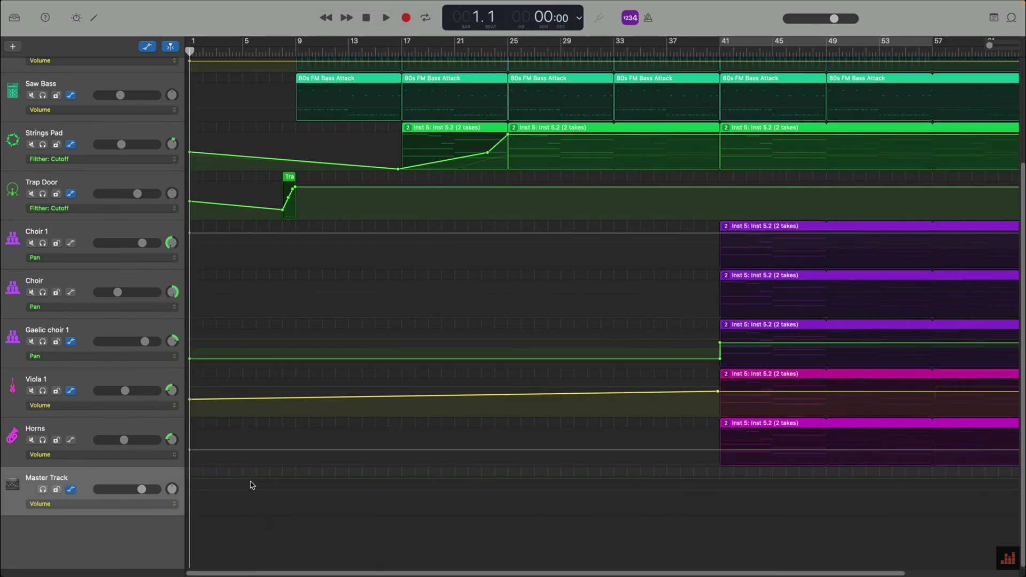
{"action": "left_click", "coordinate": [284, 494]}
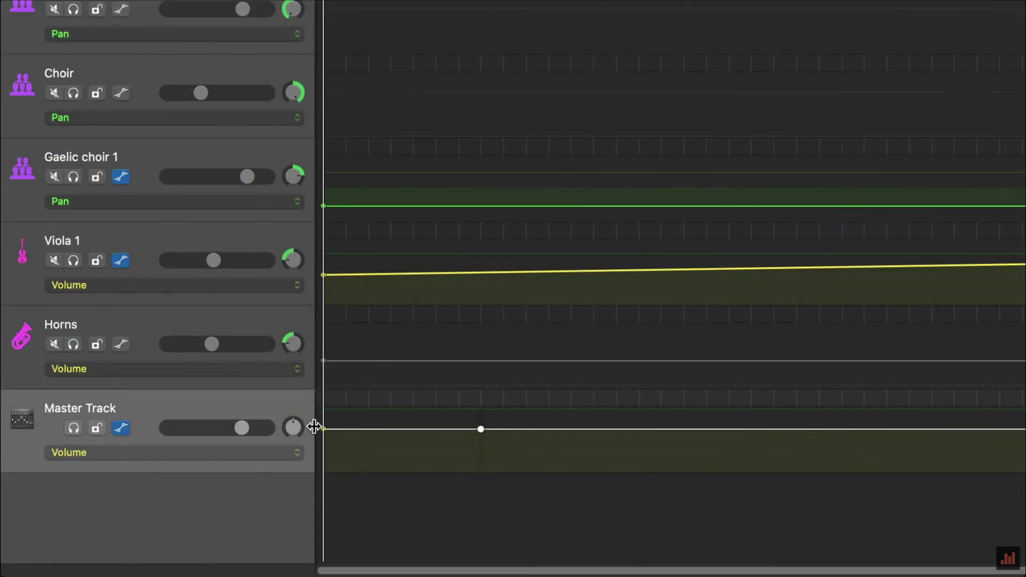
{"action": "left_click_drag", "start_coordinate": [322, 430], "coordinate": [323, 471]}
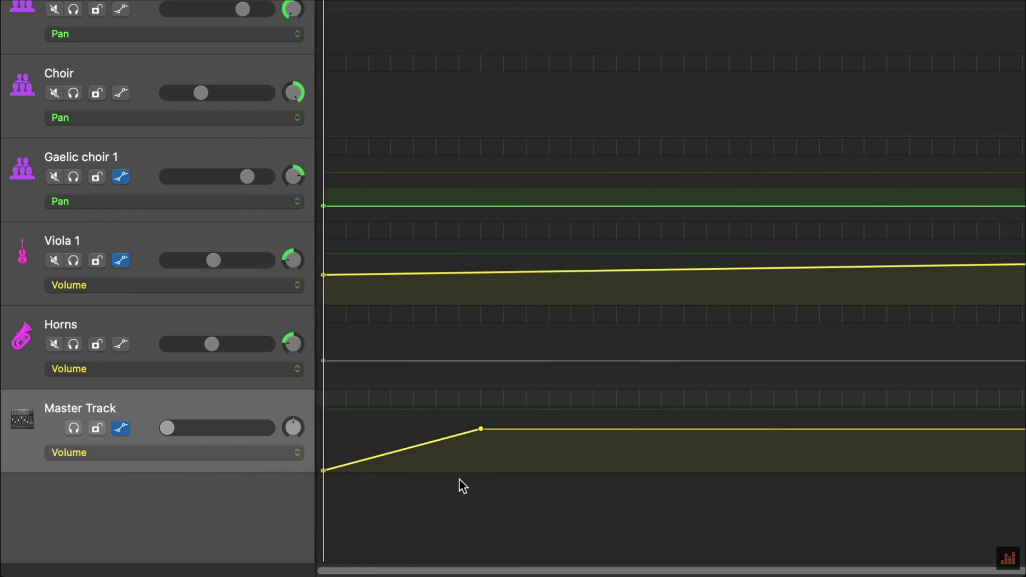
{"action": "key", "text": "space"}
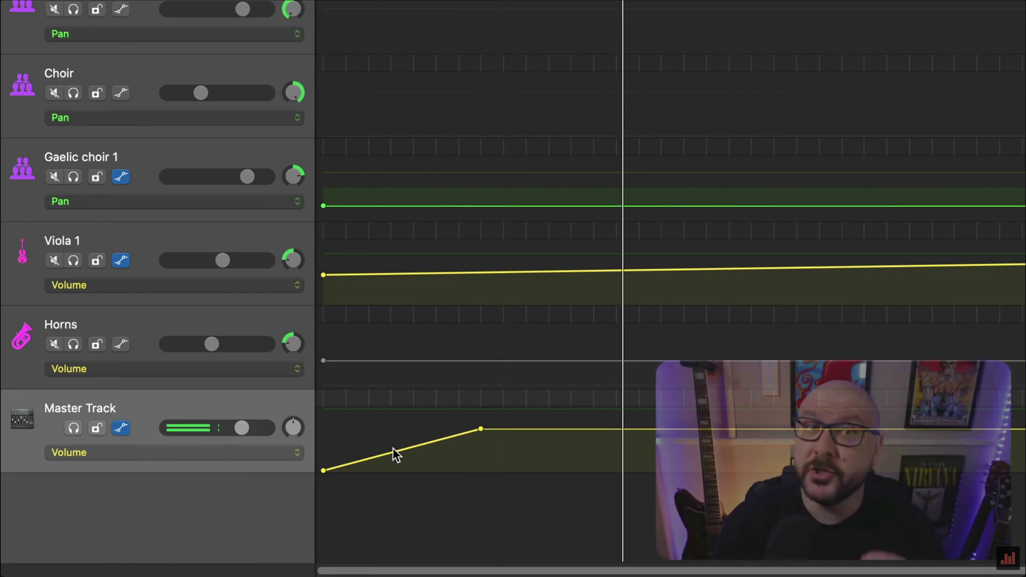
- Add a point to the Master Track volume line and drag it earlier to curve the fade-in
{"action": "left_click", "coordinate": [393, 448]}
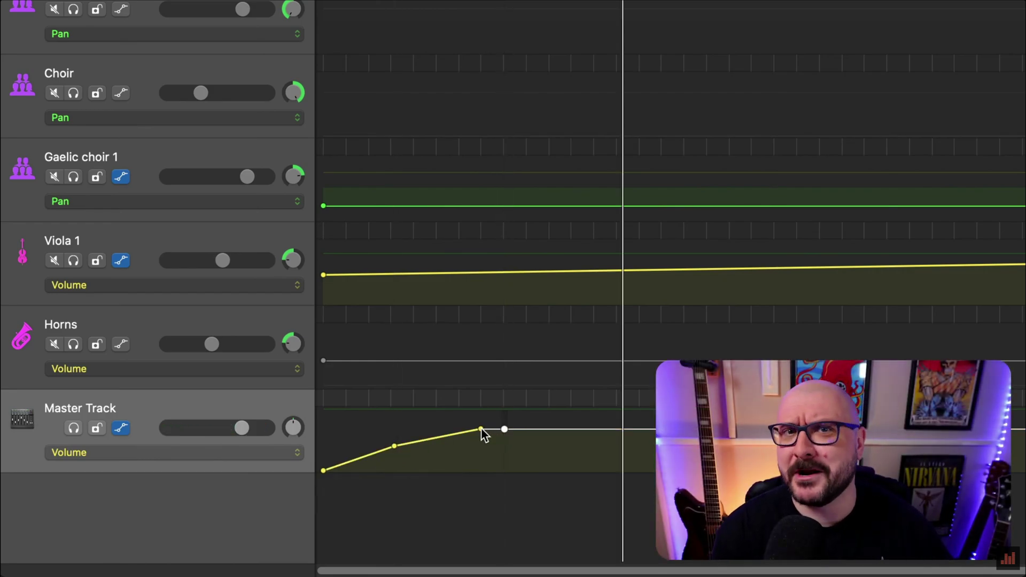
{"action": "left_click_drag", "start_coordinate": [394, 447], "coordinate": [371, 448]}
{"action": "key", "text": "Return"}
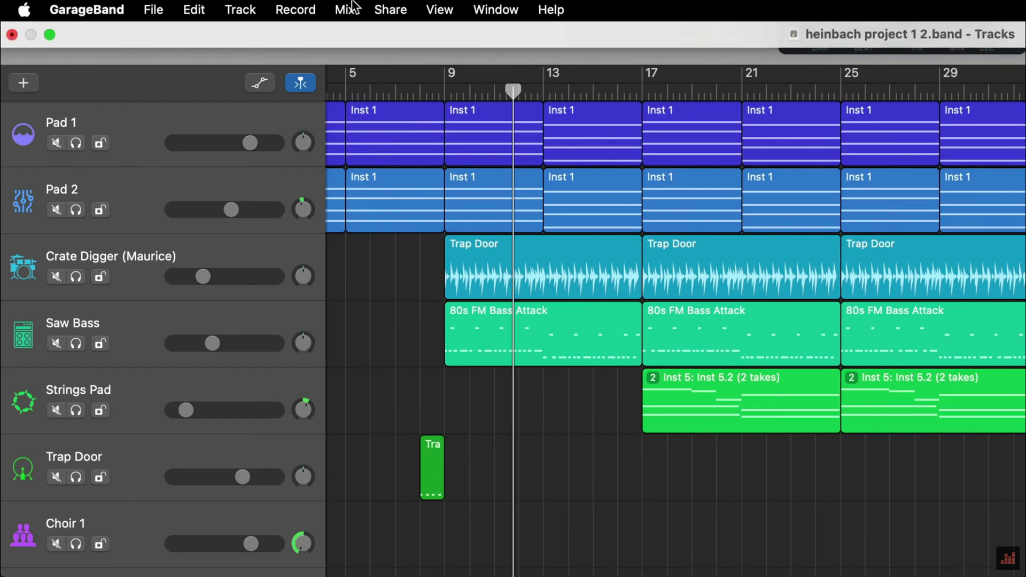
- Apply Mix > Create Volume Fade-Out on Main Output and scroll to the song's end
{"action": "left_click", "coordinate": [344, 9]}
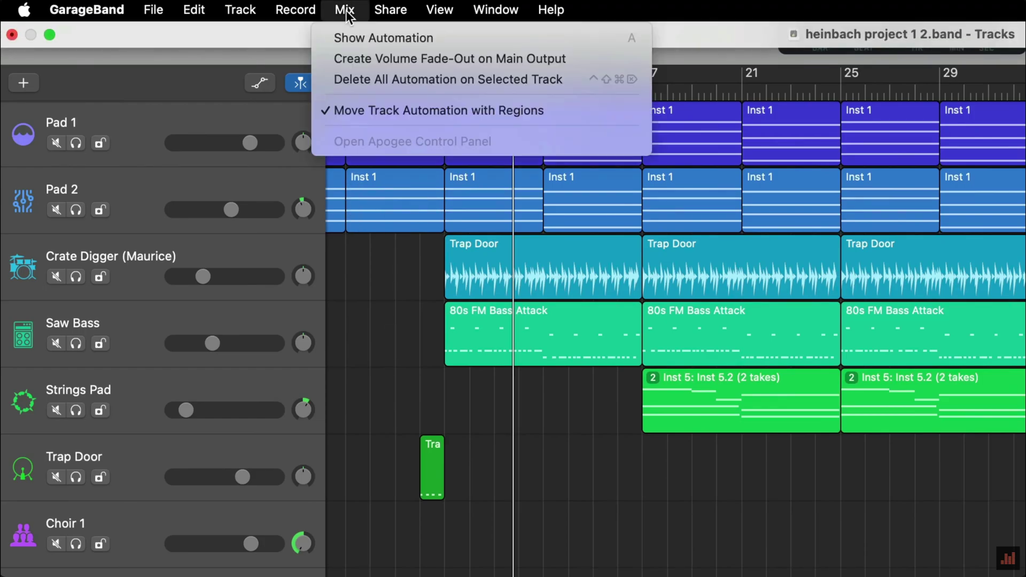
{"action": "left_click", "coordinate": [609, 59]}
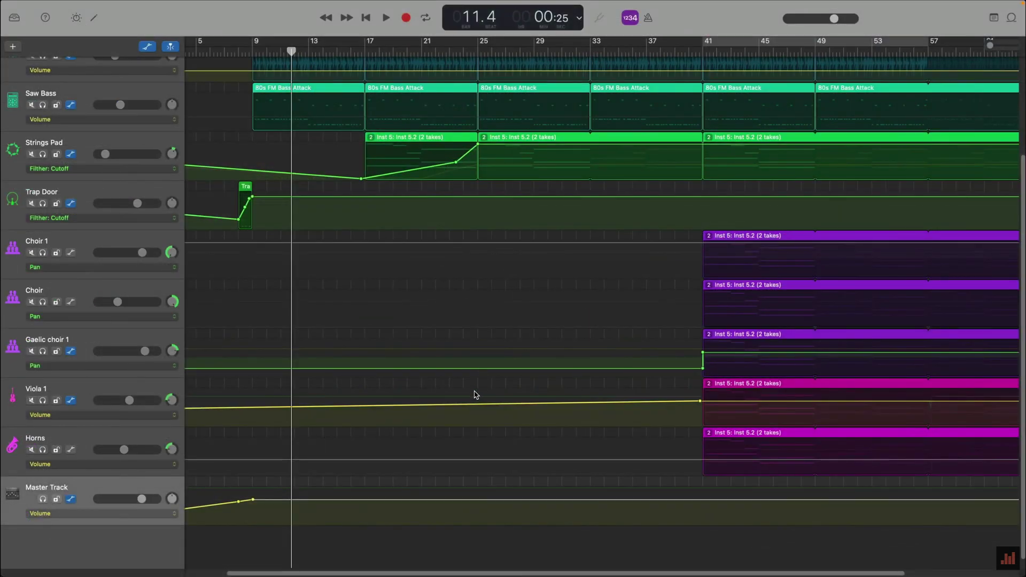
{"action": "scroll", "coordinate": [475, 395], "scroll_direction": "right", "scroll_amount": 5}
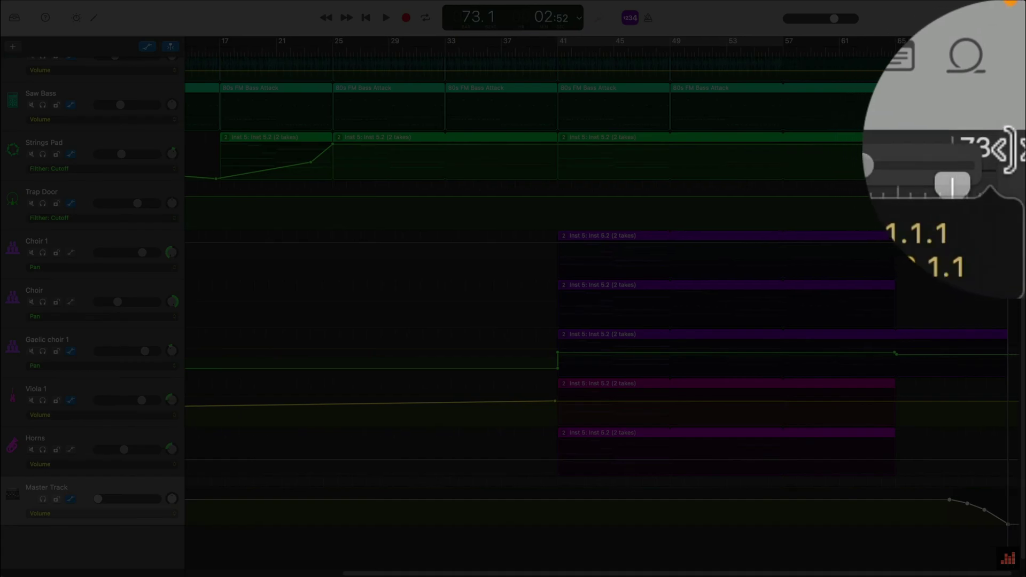
- Scroll to the song's end and zoom the timeline in on the final bars of the fade-out
{"action": "scroll", "coordinate": [604, 267], "scroll_direction": "right", "scroll_amount": 5}
{"action": "scroll", "coordinate": [1022, 38], "scroll_direction": "right", "scroll_amount": 4}
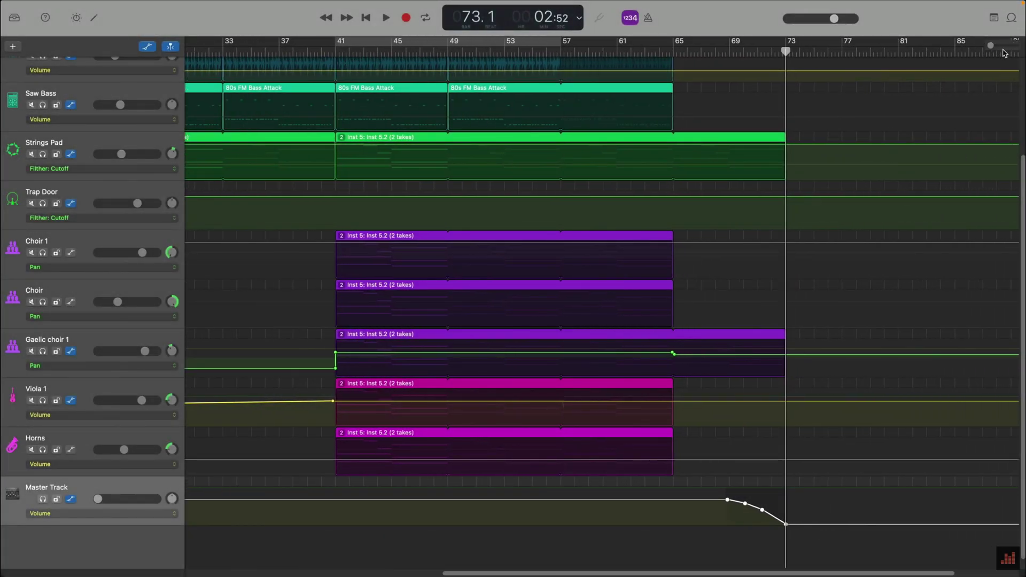
{"action": "left_click_drag", "start_coordinate": [997, 47], "coordinate": [810, 72]}
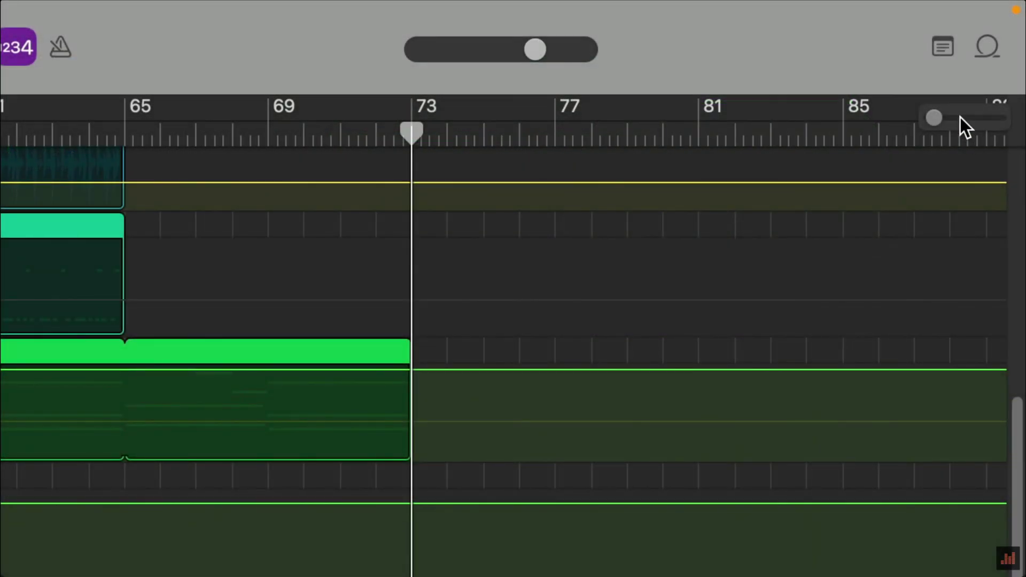
{"action": "scroll", "coordinate": [961, 117], "scroll_direction": "up", "scroll_amount": 3}
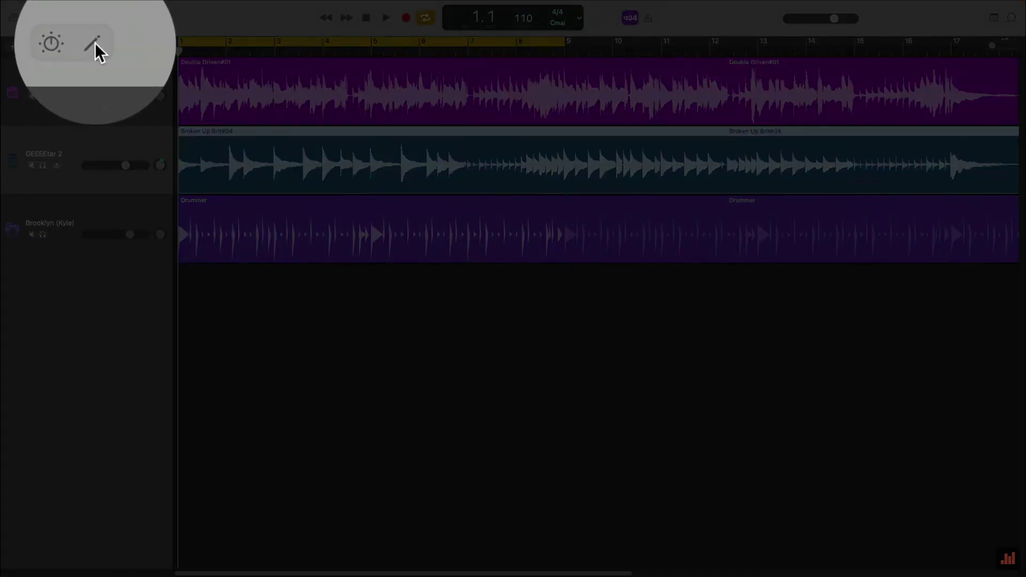
- Show the editor below the tracks via View > Show Editor and turn on Enable Flex for GEEEEtar 2
{"action": "left_click", "coordinate": [93, 44]}
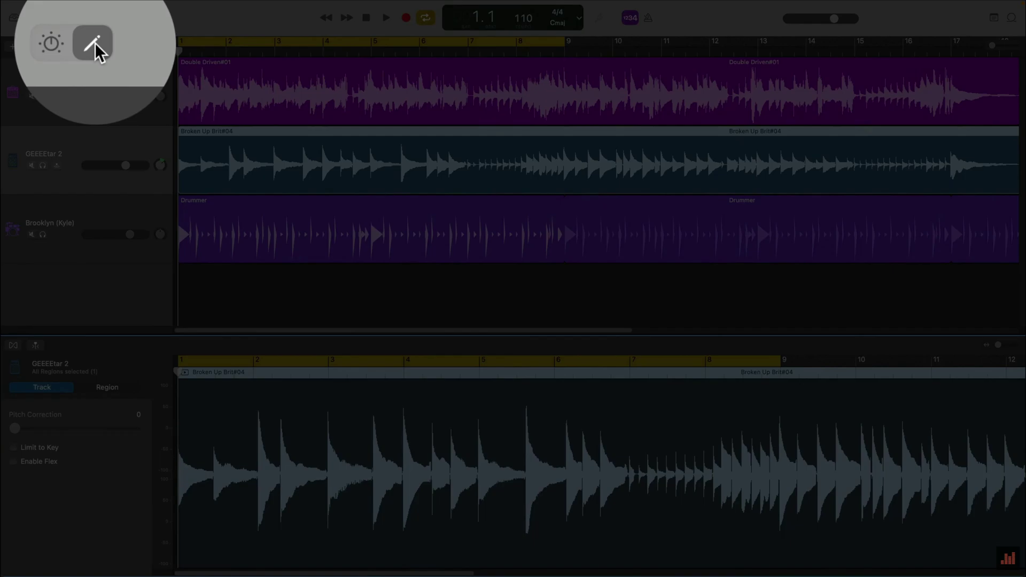
{"action": "left_click", "coordinate": [95, 19]}
{"action": "mouse_move", "coordinate": [134, 2]}
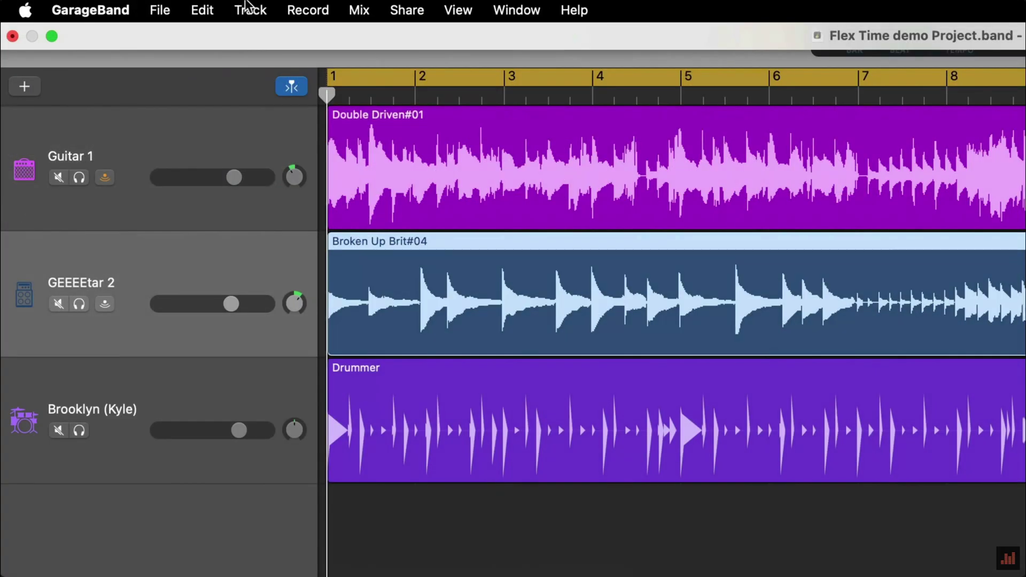
{"action": "left_click", "coordinate": [460, 10]}
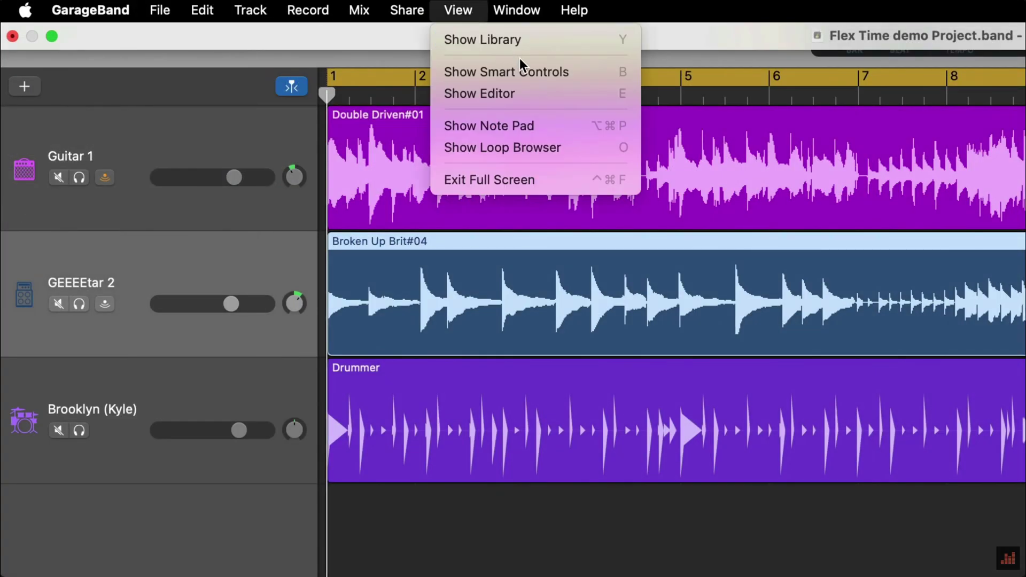
{"action": "left_click", "coordinate": [600, 94]}
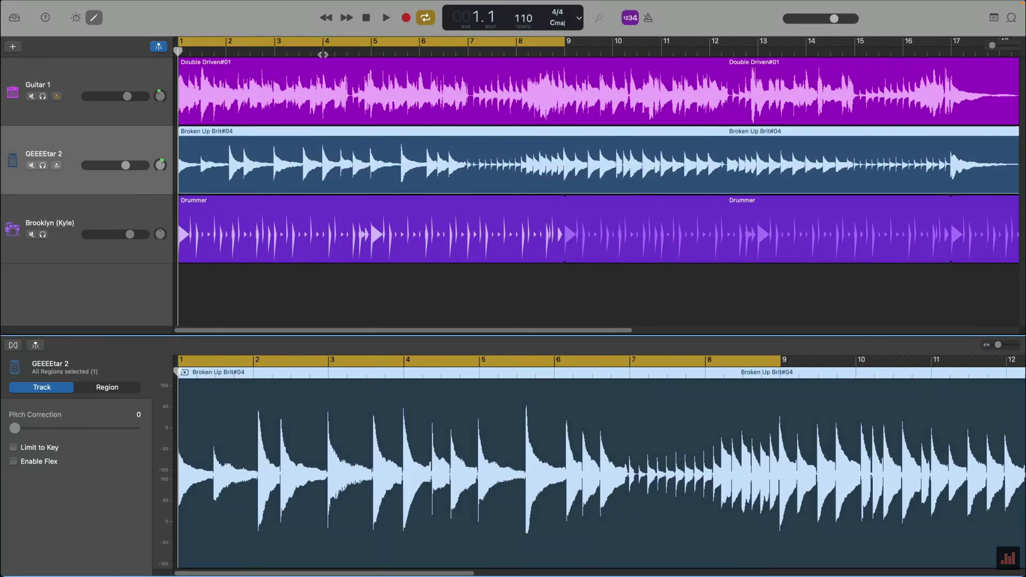
{"action": "key", "text": "e"}
{"action": "key", "text": "e"}
{"action": "key", "text": "e"}
{"action": "key", "text": "e"}
{"action": "key", "text": "e"}
{"action": "key", "text": "e"}
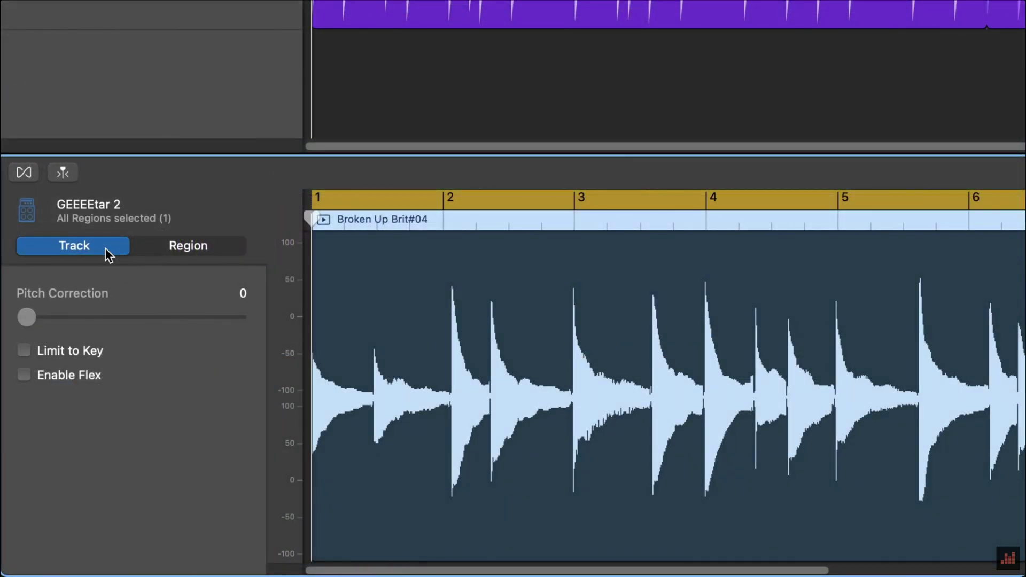
{"action": "left_click", "coordinate": [23, 374]}
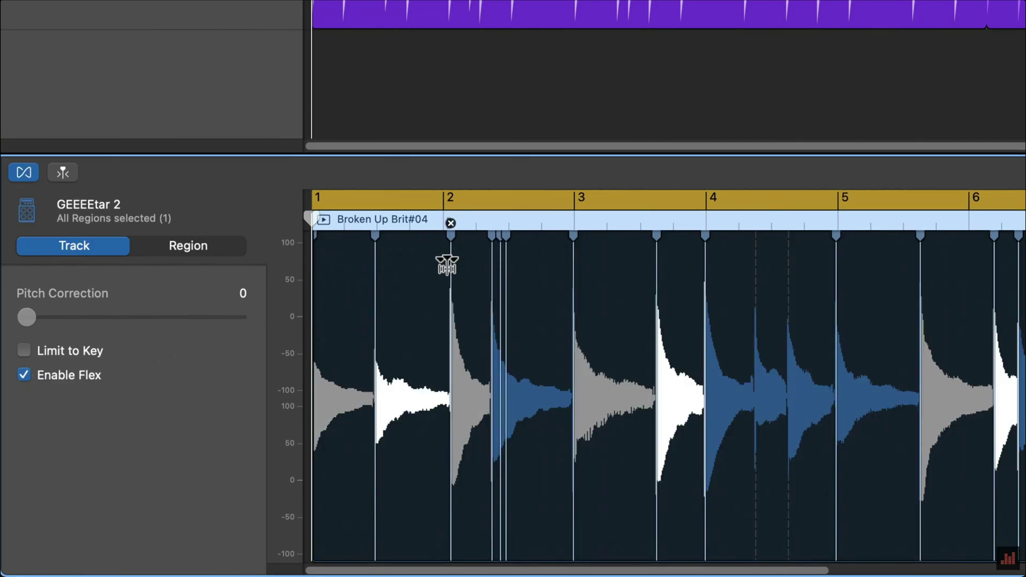
- Drag the late GEEEEtar 2 flex markers at bar 2 and near beat 3.3 earlier onto the grid
{"action": "key", "text": "space"}
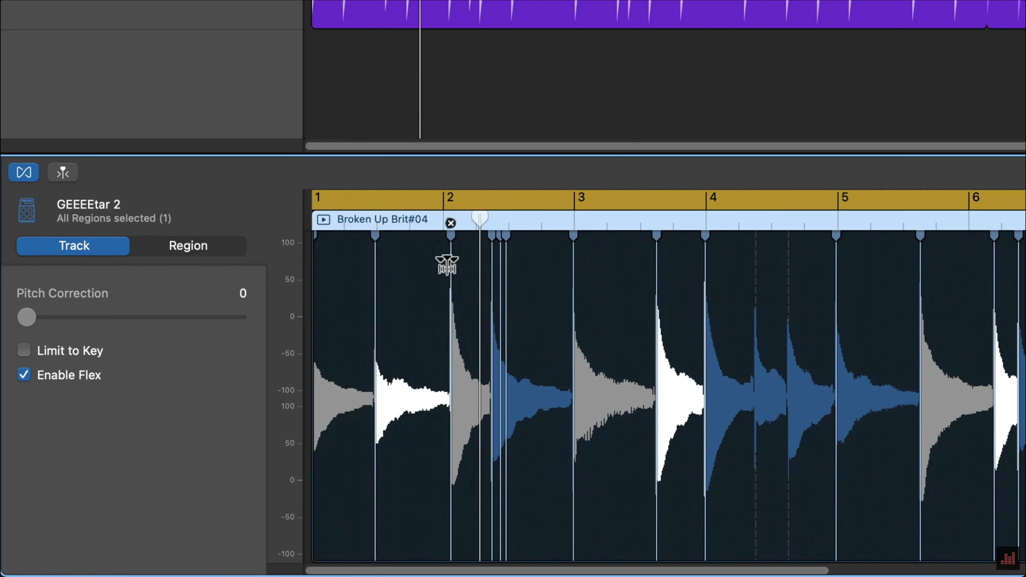
{"action": "key", "text": "space"}
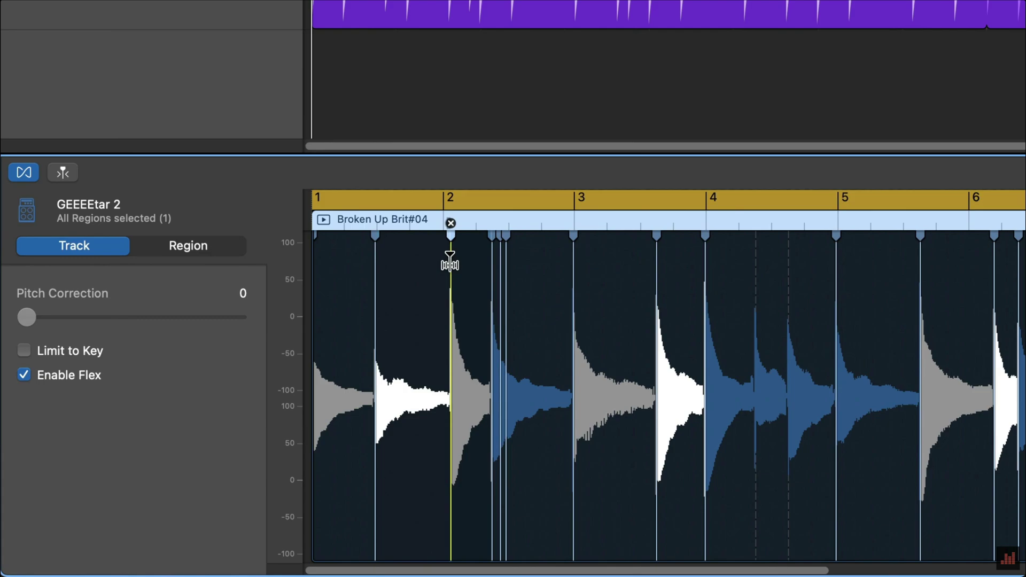
{"action": "left_click_drag", "start_coordinate": [449, 256], "coordinate": [445, 256]}
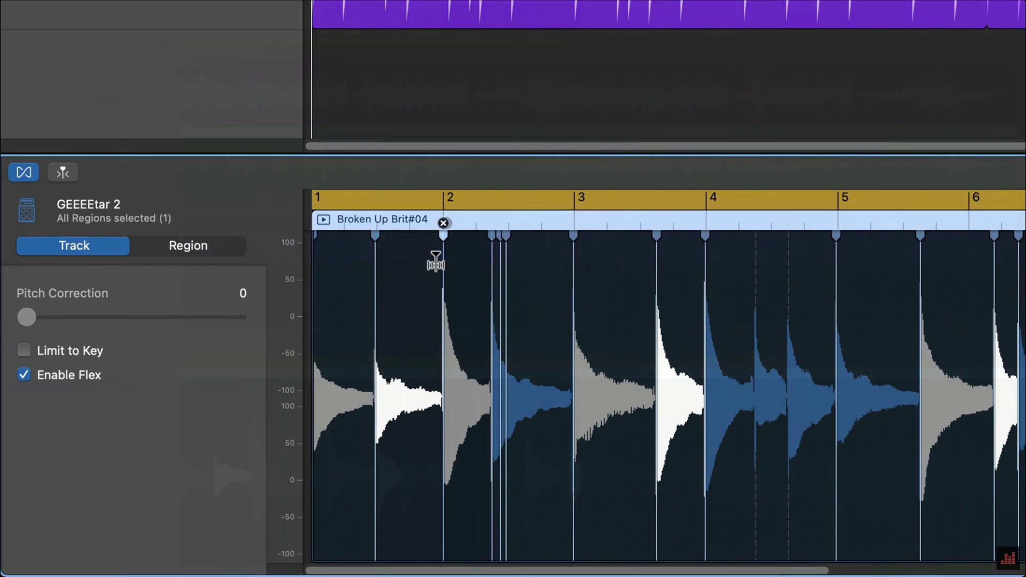
{"action": "key", "text": "space"}
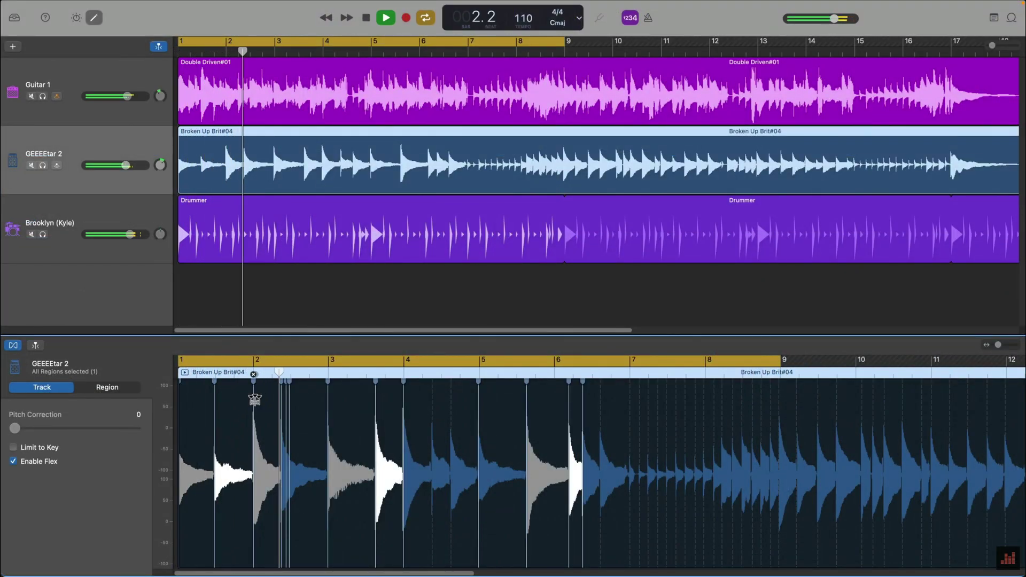
{"action": "key", "text": "space"}
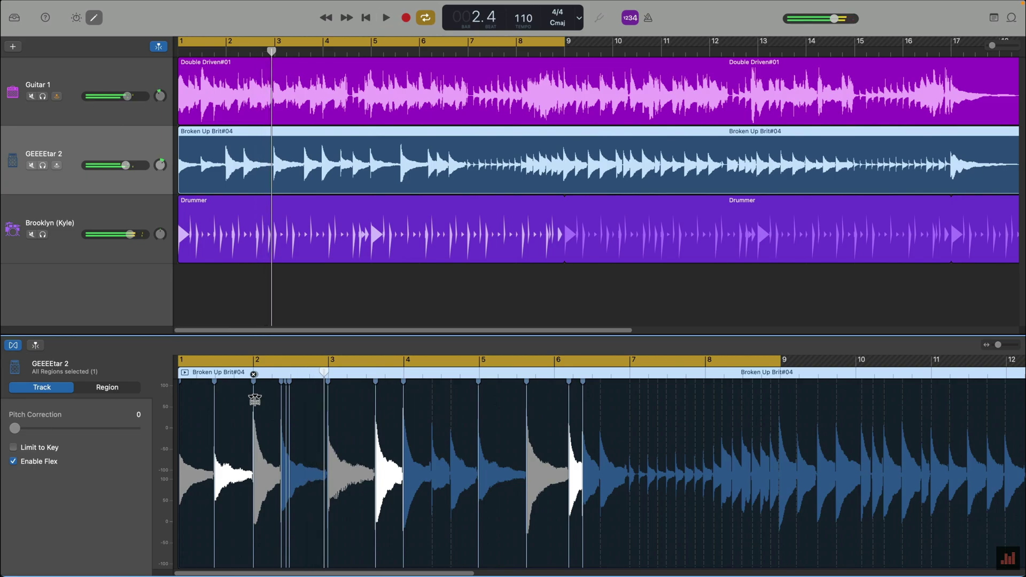
{"action": "key", "text": "Right"}
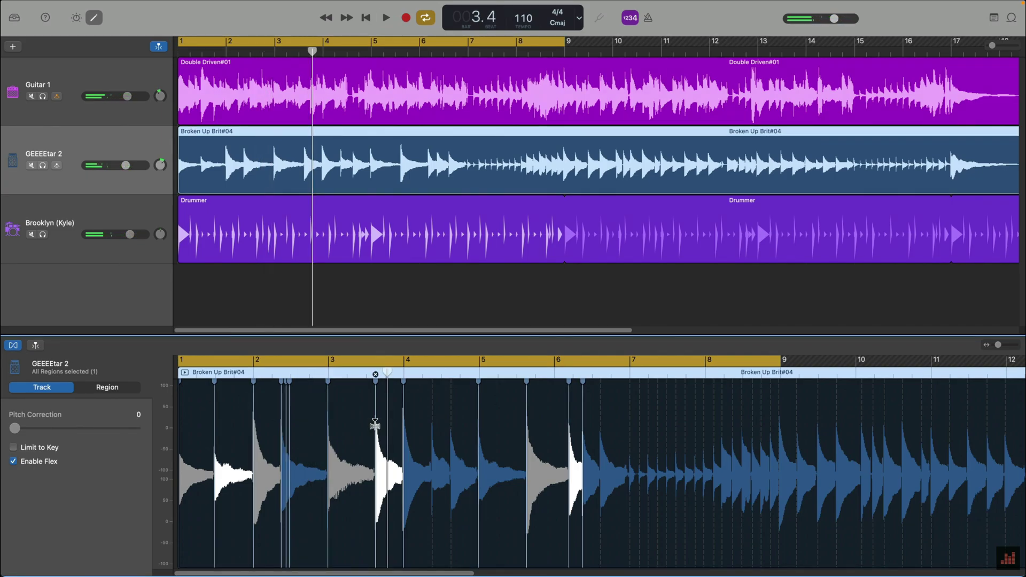
{"action": "left_click_drag", "start_coordinate": [375, 426], "coordinate": [367, 426]}
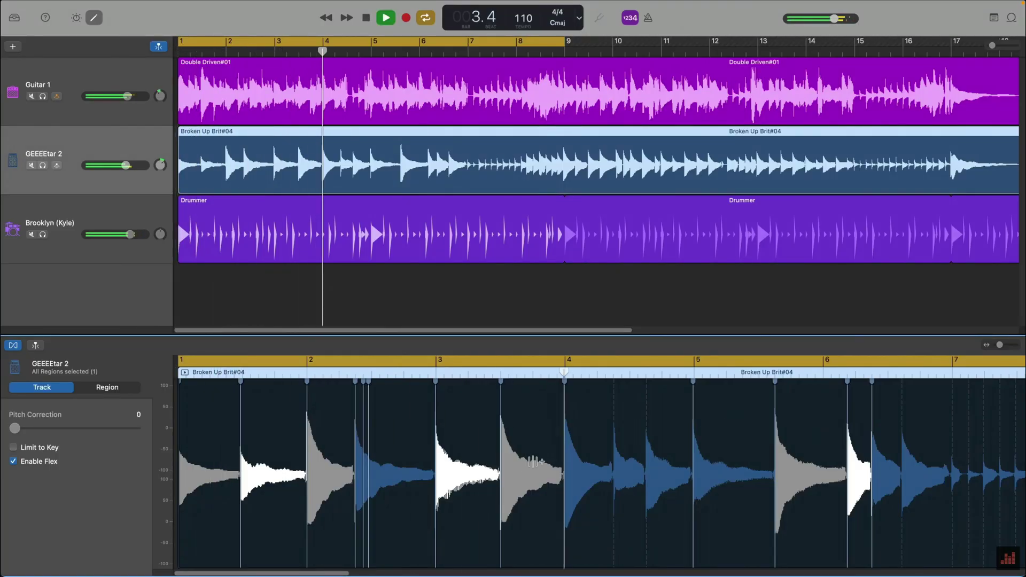
- Shift the late GEEEEtar 2 note near bar 5 earlier, play it back, and zoom the editor out
{"action": "key", "text": "space"}
{"action": "left_click_drag", "start_coordinate": [776, 420], "coordinate": [753, 420]}
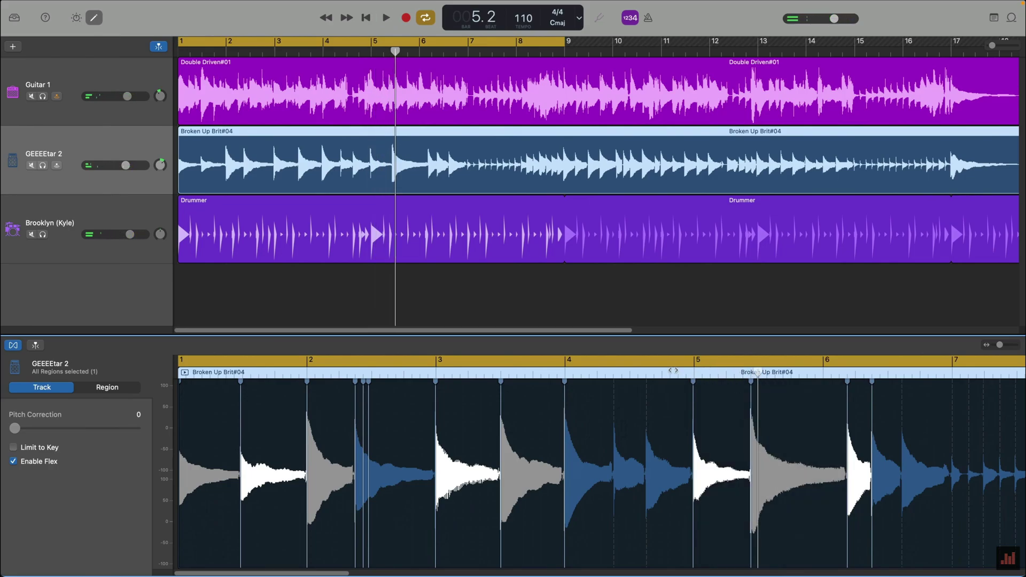
{"action": "key", "text": "space"}
{"action": "left_click_drag", "start_coordinate": [999, 345], "coordinate": [1001, 347]}
{"action": "key", "text": "Return"}
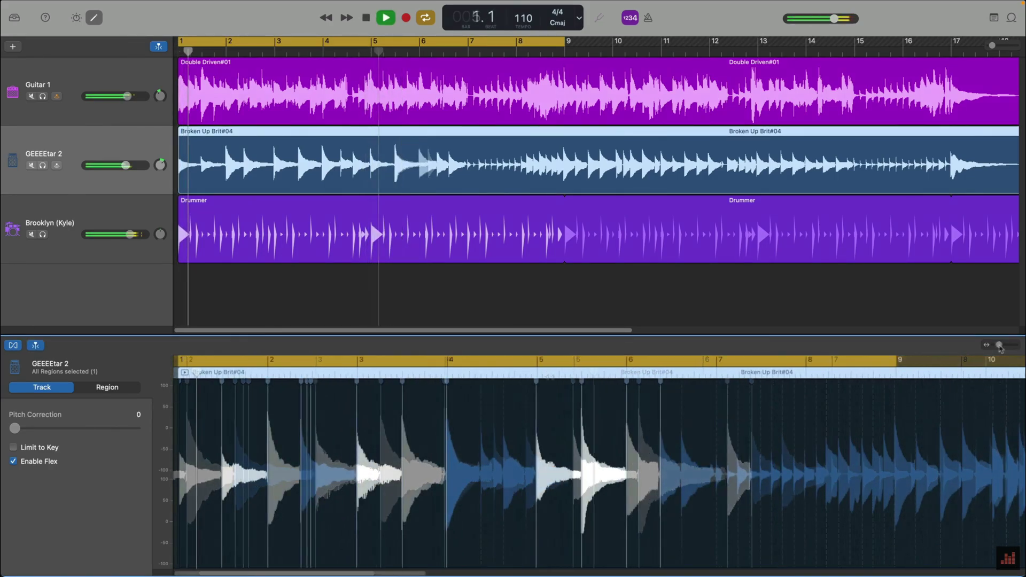